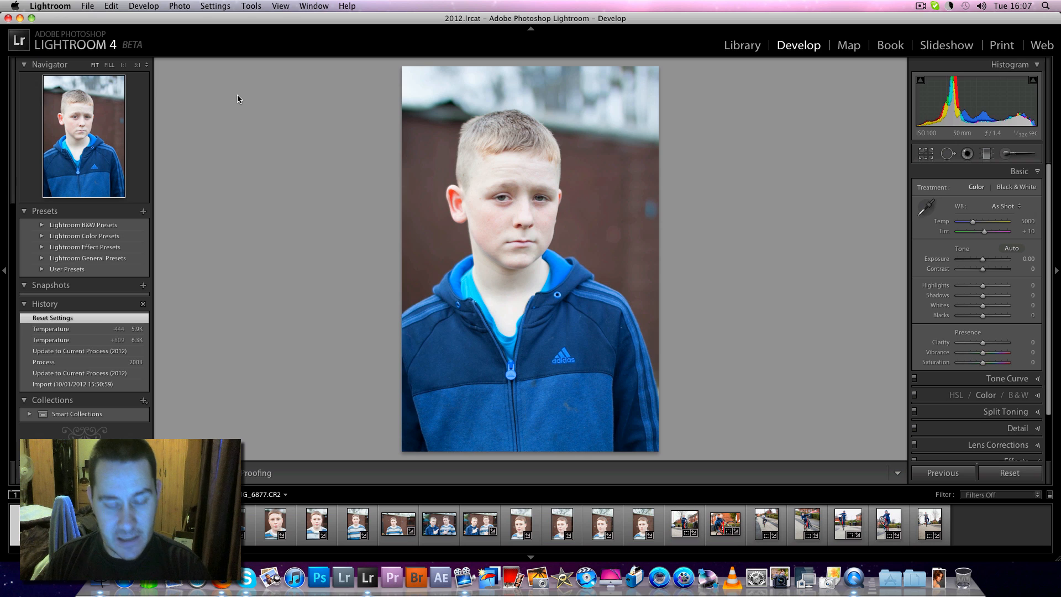
- Preview the portrait in soft proofing with the sRGB profile, and leave soft proofing
key(s)
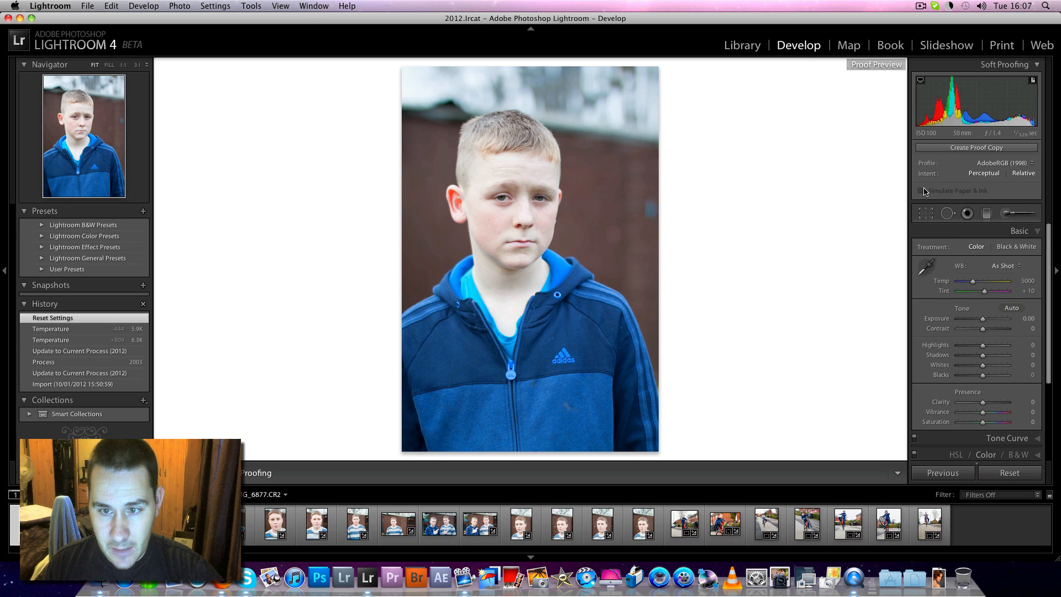
click(999, 163)
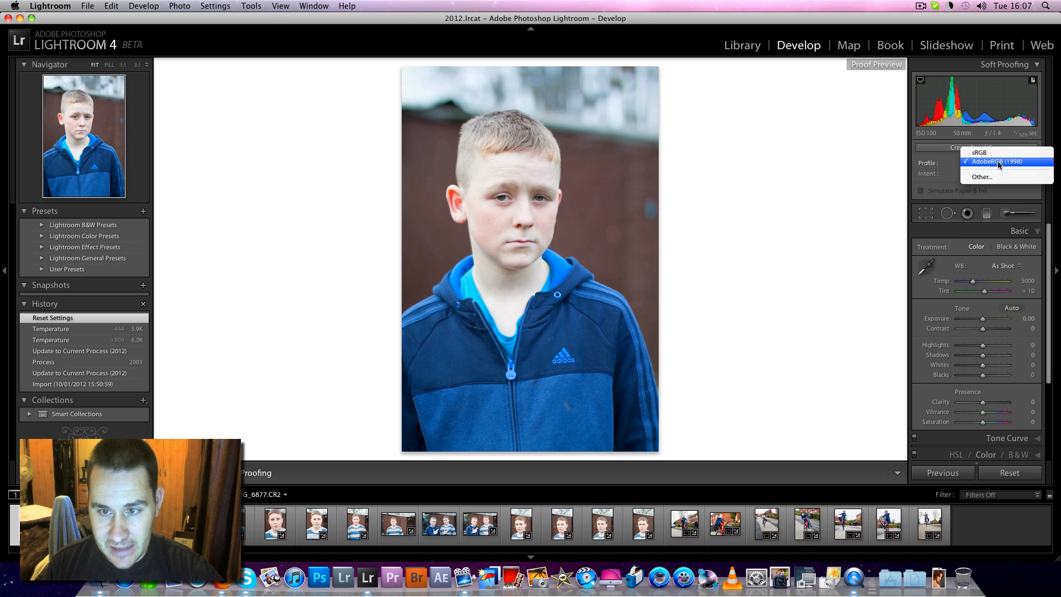
click(989, 154)
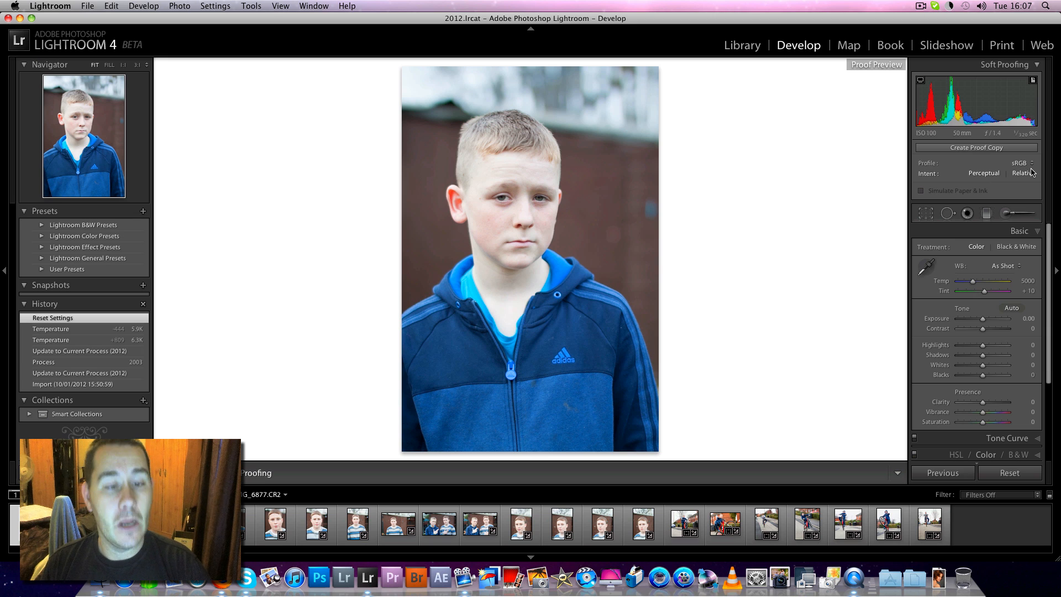
key(s)
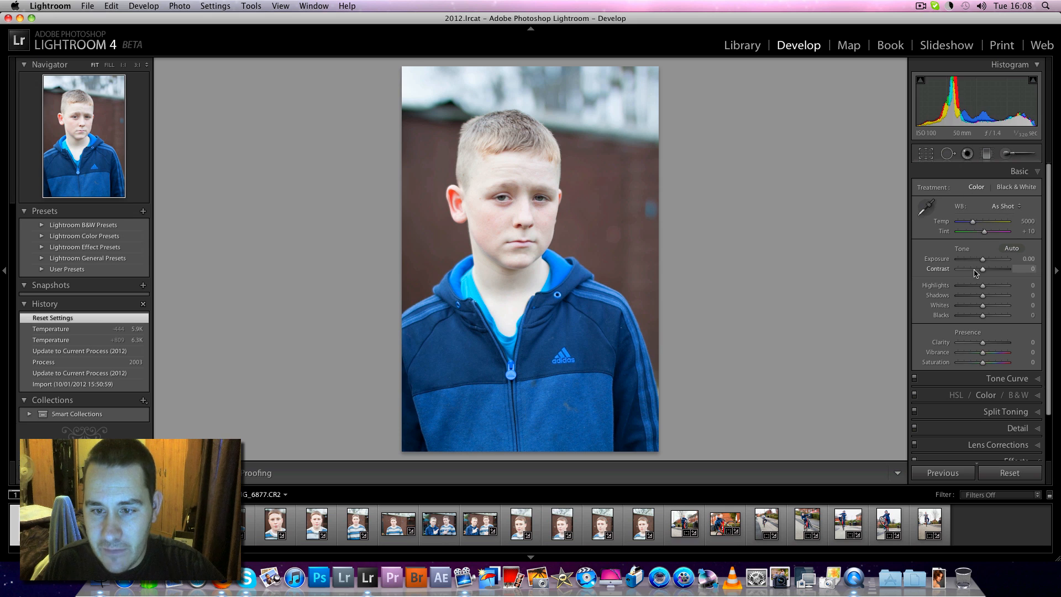
- Try the Blacks at +60 and the Whites at +2, resetting each adjustment to 0
scroll(986, 290, down, 1)
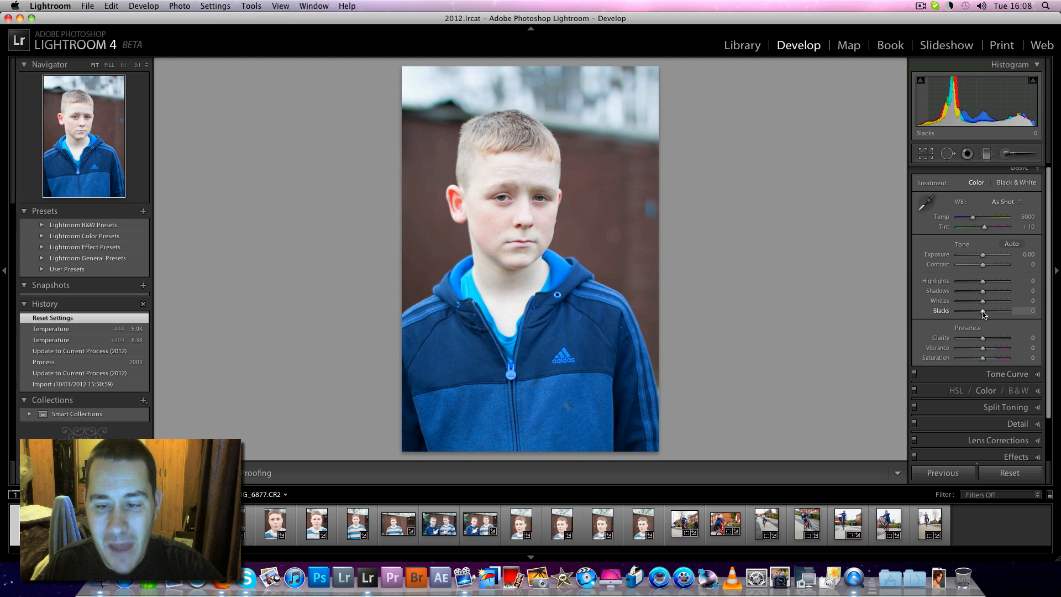
mouse_move(983, 314)
mouse_down()
mouse_move(971, 315)
mouse_move(999, 316)
mouse_up()
double_click(999, 315)
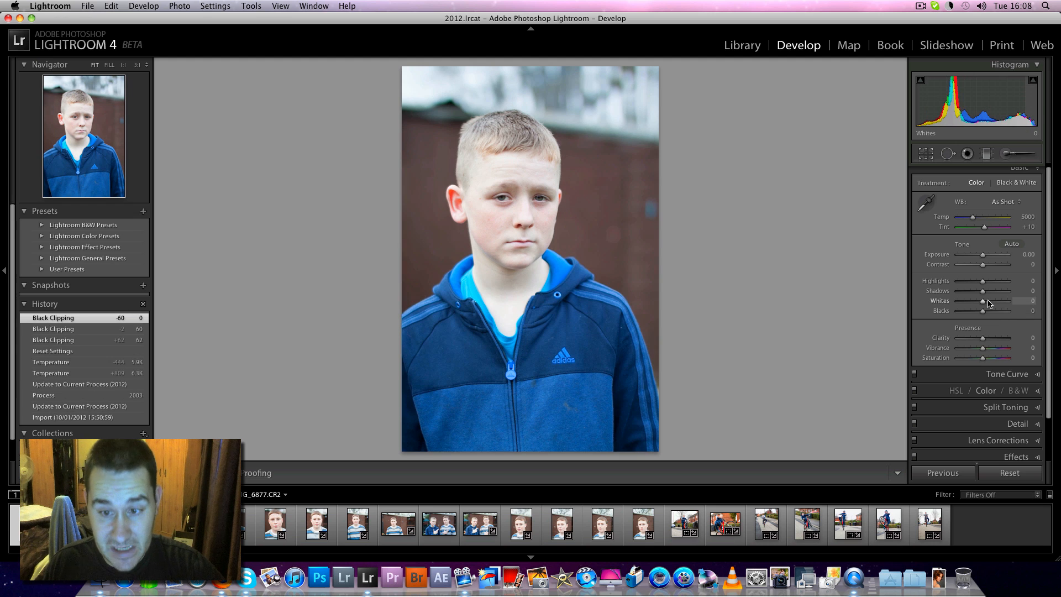
mouse_move(984, 304)
mouse_down()
mouse_move(1006, 306)
mouse_move(971, 293)
mouse_move(994, 294)
mouse_move(951, 297)
mouse_move(985, 296)
mouse_up()
double_click(983, 303)
double_click(983, 294)
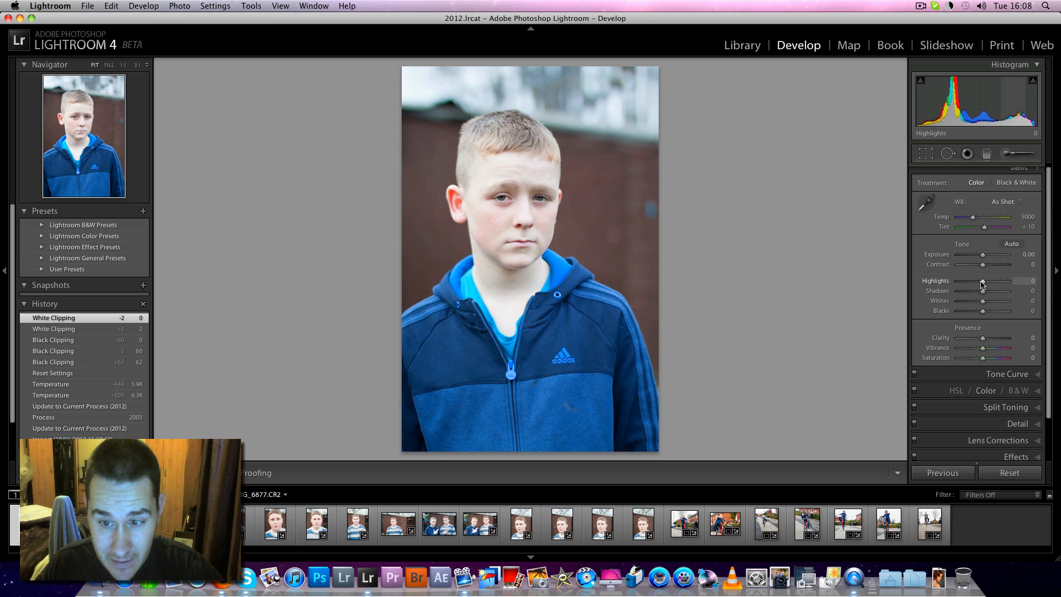
- Turn on the highlight clipping overlay and test Highlights at +56 and -100, resetting them to 0
drag(983, 282, 996, 281)
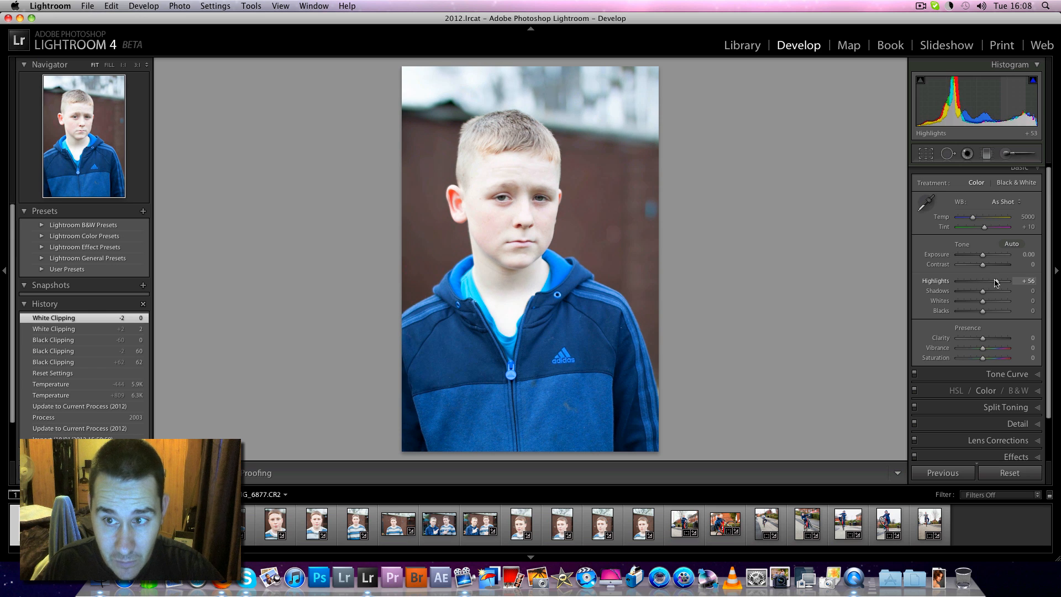
click(1033, 81)
drag(997, 282, 945, 296)
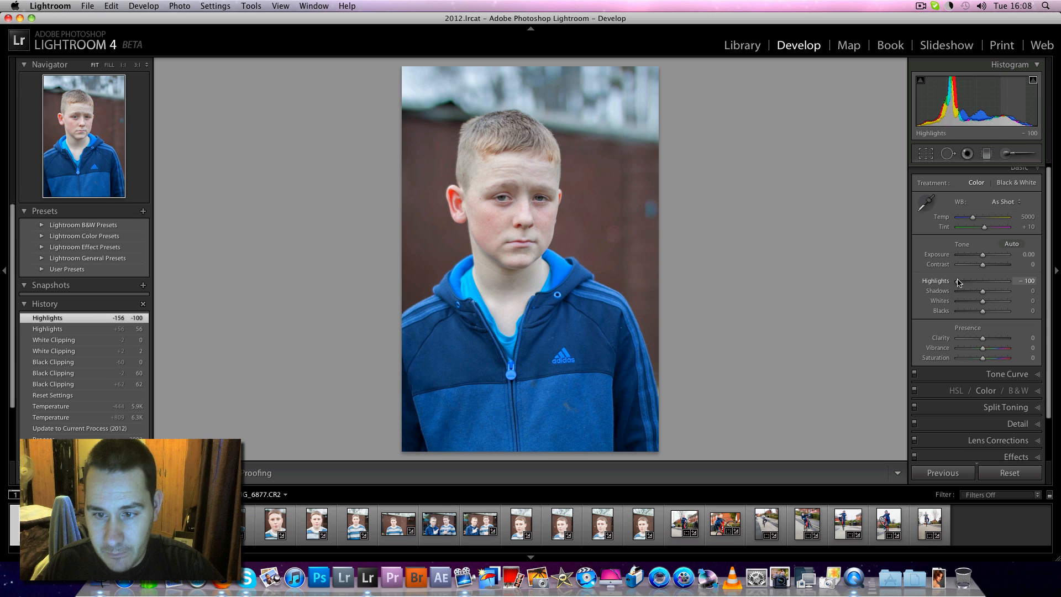
double_click(959, 281)
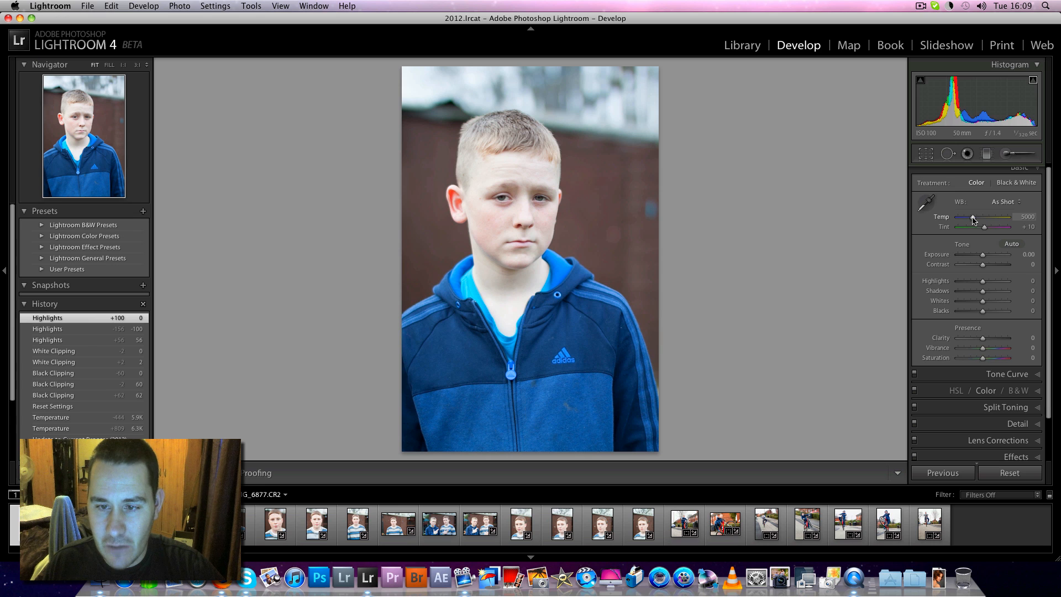
- Set the portrait's Temp to 5111, and lower Highlights to -58 and Whites to -62
drag(973, 219, 976, 220)
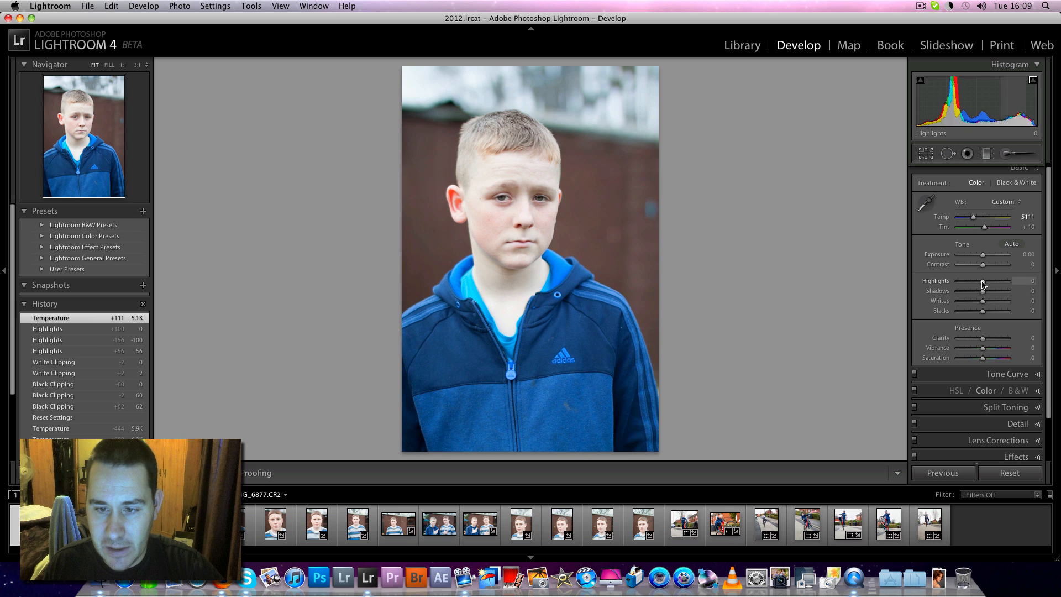
drag(982, 283, 968, 286)
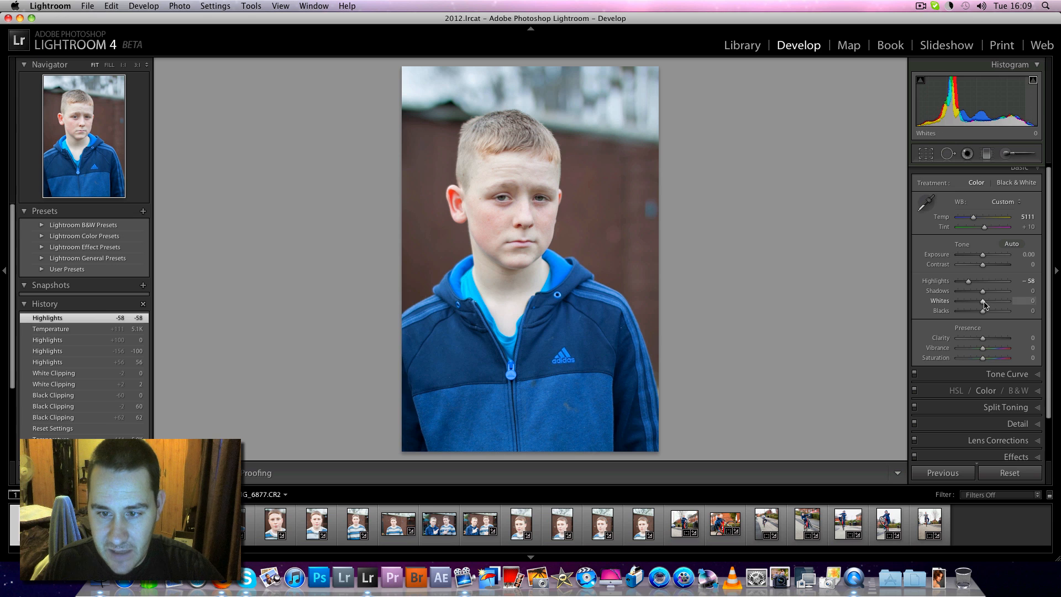
drag(983, 303, 967, 304)
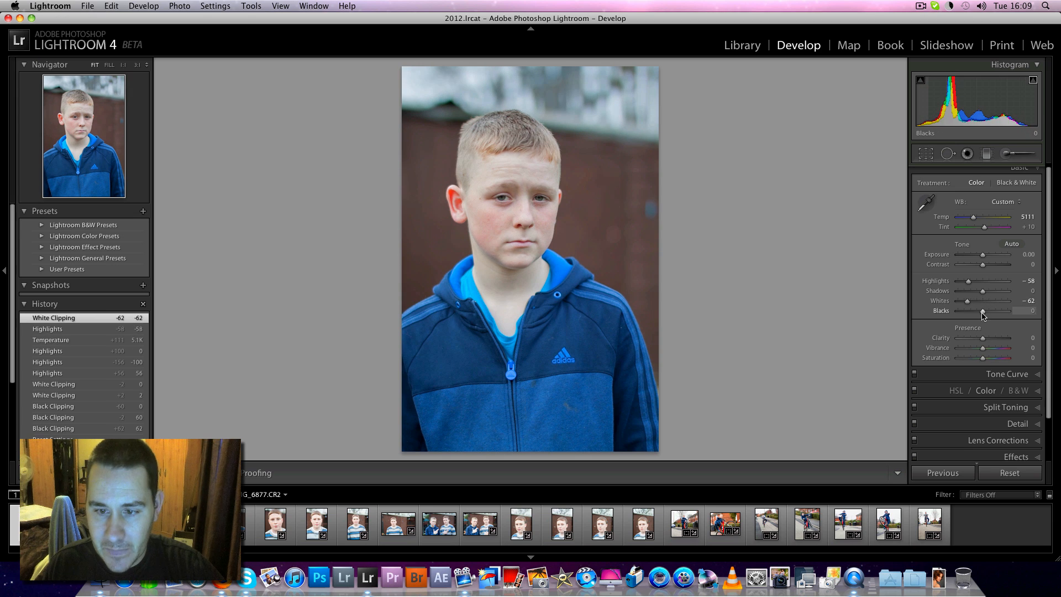
- Adjust the portrait's tone to Shadows -64, Contrast +18 and Blacks +22
drag(983, 313, 982, 312)
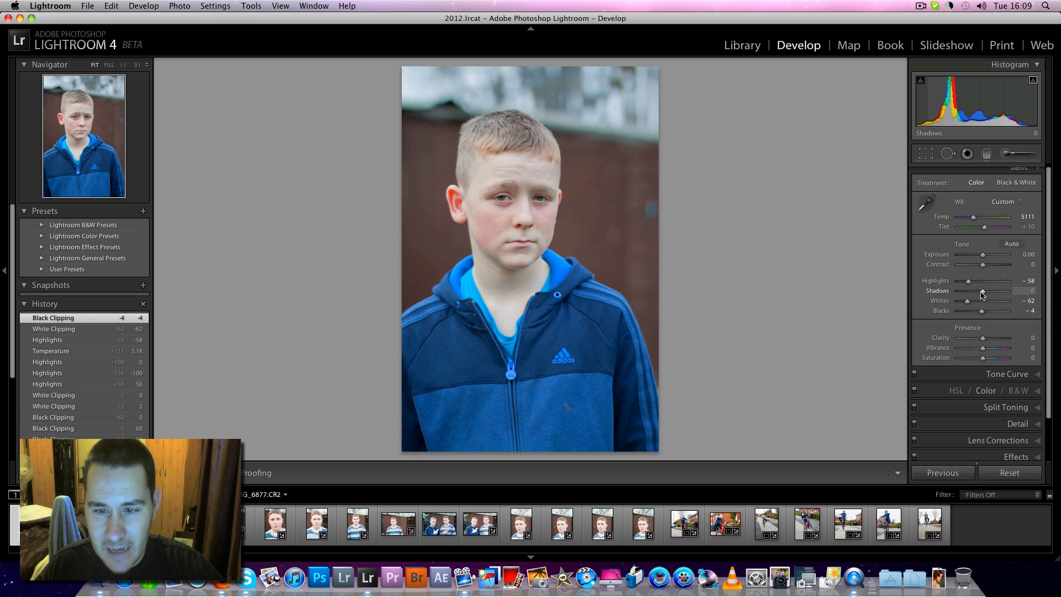
drag(982, 295, 967, 302)
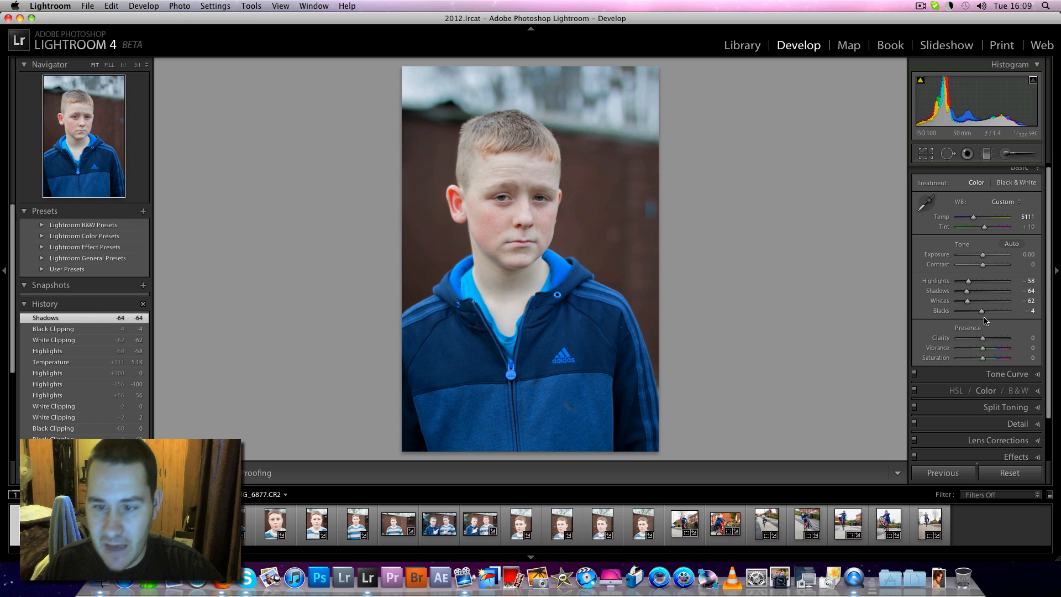
drag(982, 264, 987, 268)
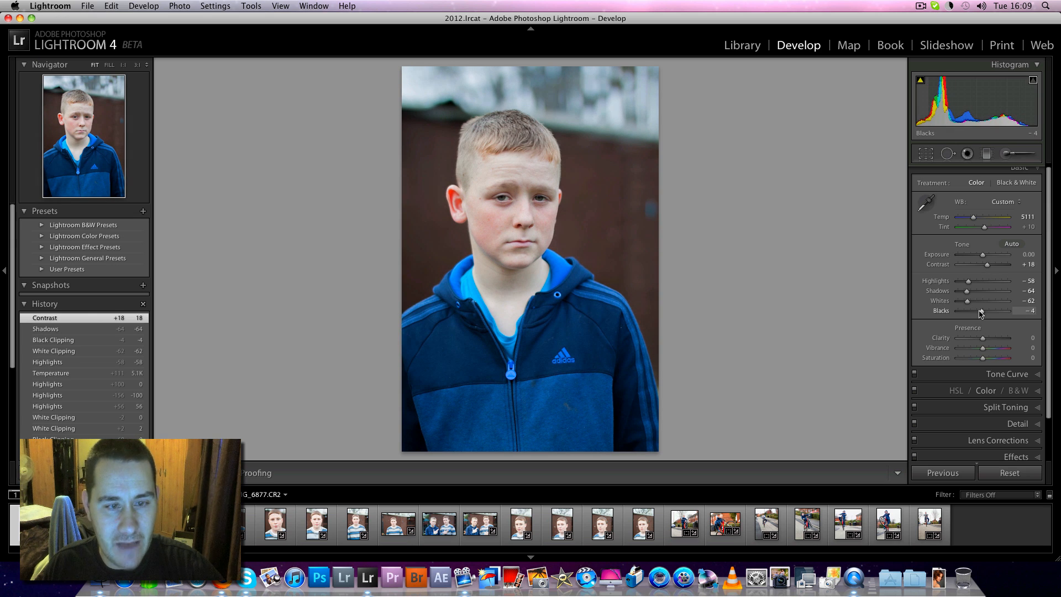
drag(980, 313, 987, 313)
- Warm the portrait's white balance to Temp 5778 and Tint +15, and compare it with the original
drag(973, 218, 977, 219)
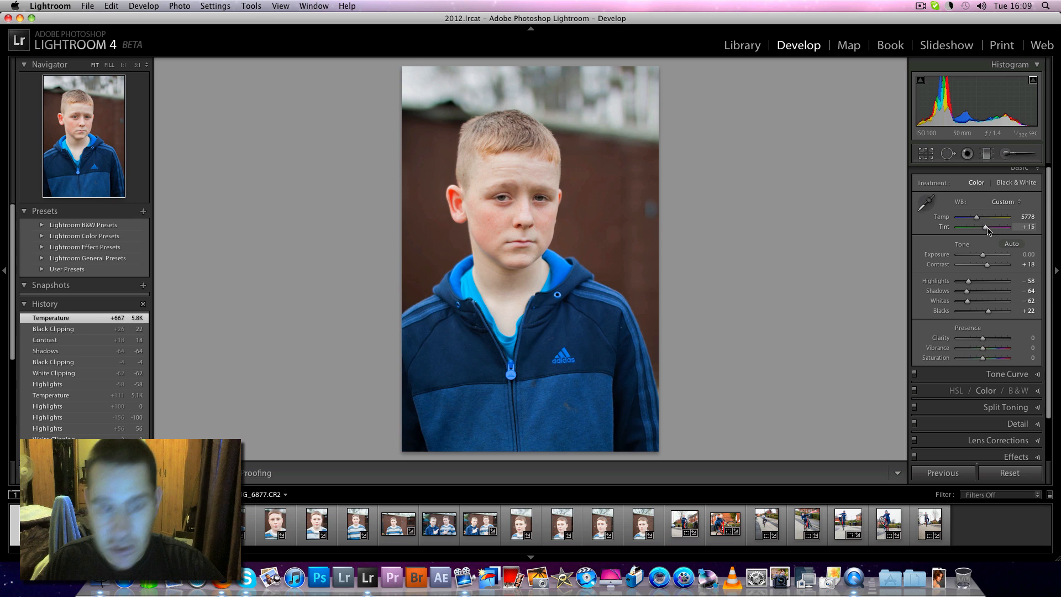
key(backslash)
key(backslash)
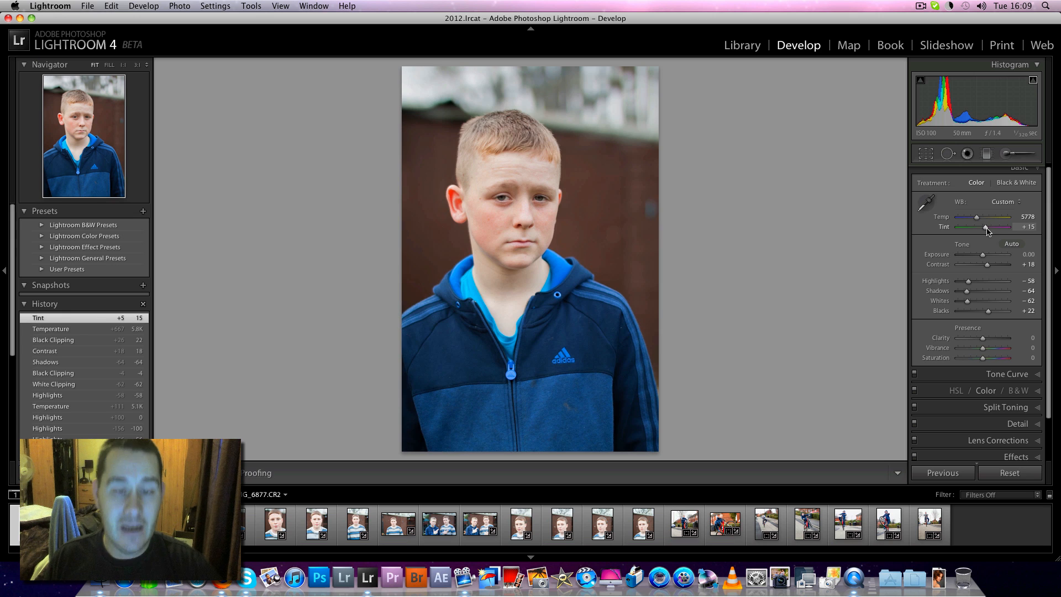
- Crop the portrait to 5 x 7, trimming the area above the head and the right edge, and set Clarity to +20
key(r)
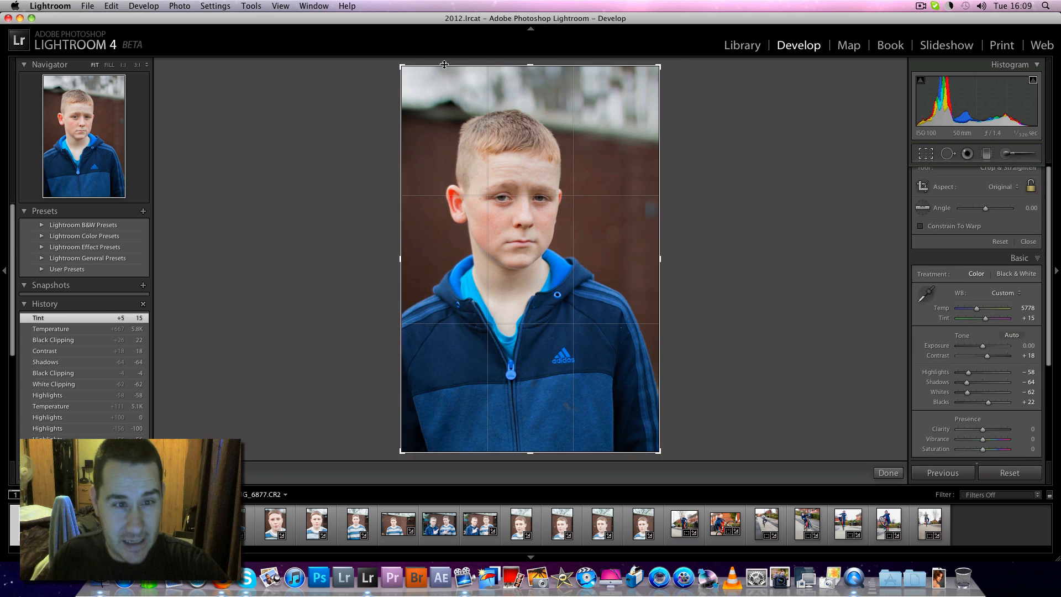
drag(526, 64, 525, 87)
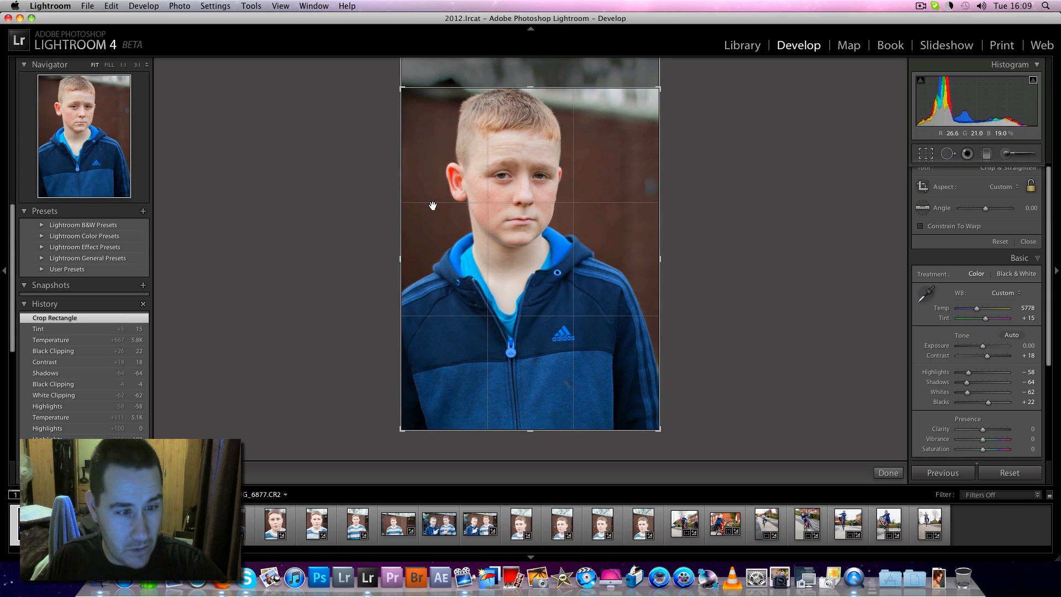
drag(664, 260, 656, 261)
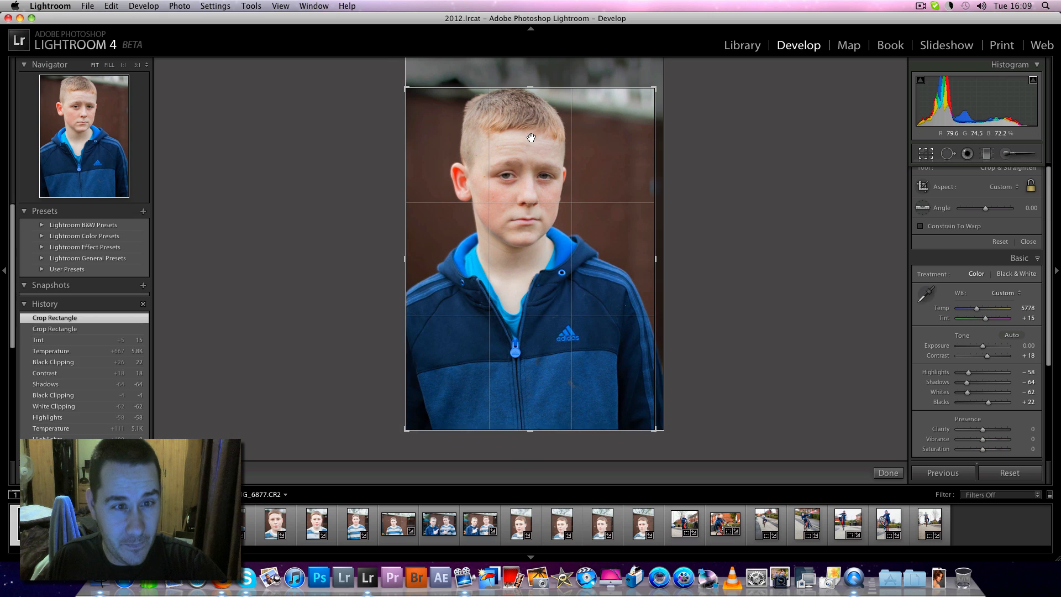
drag(532, 87, 532, 85)
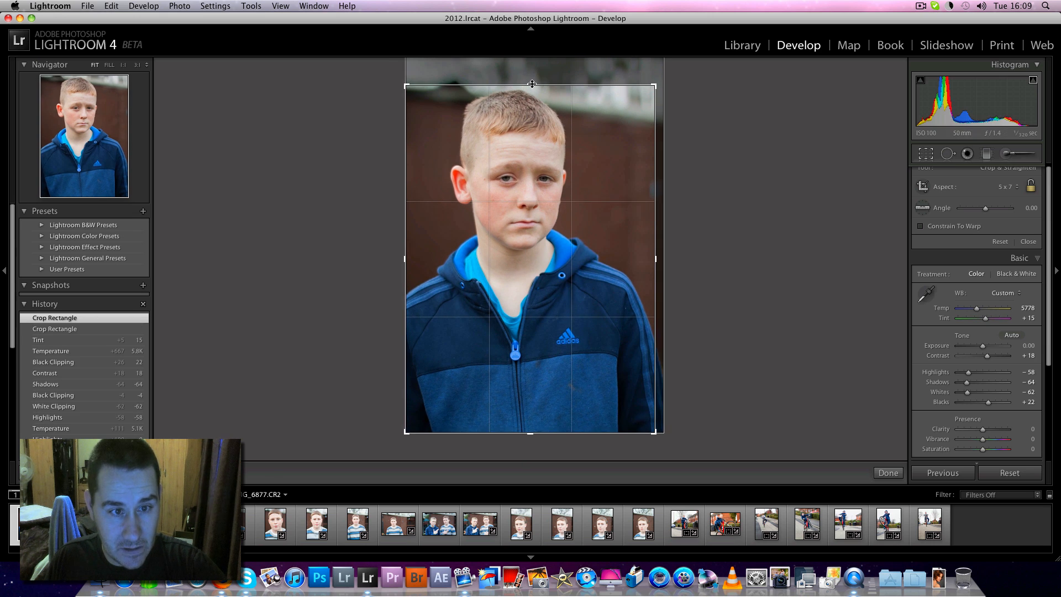
key(Return)
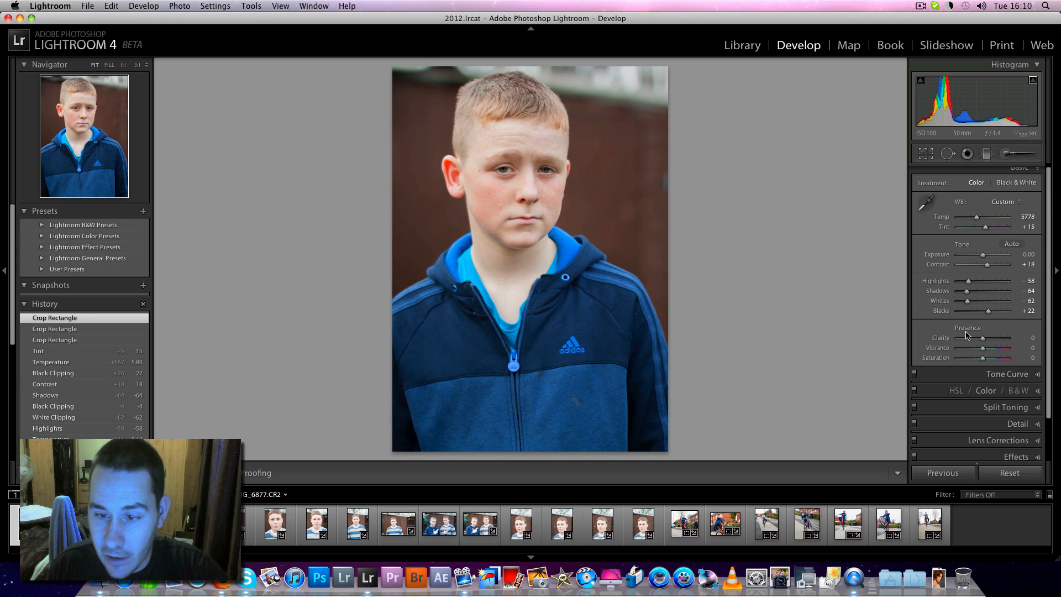
drag(984, 339, 988, 339)
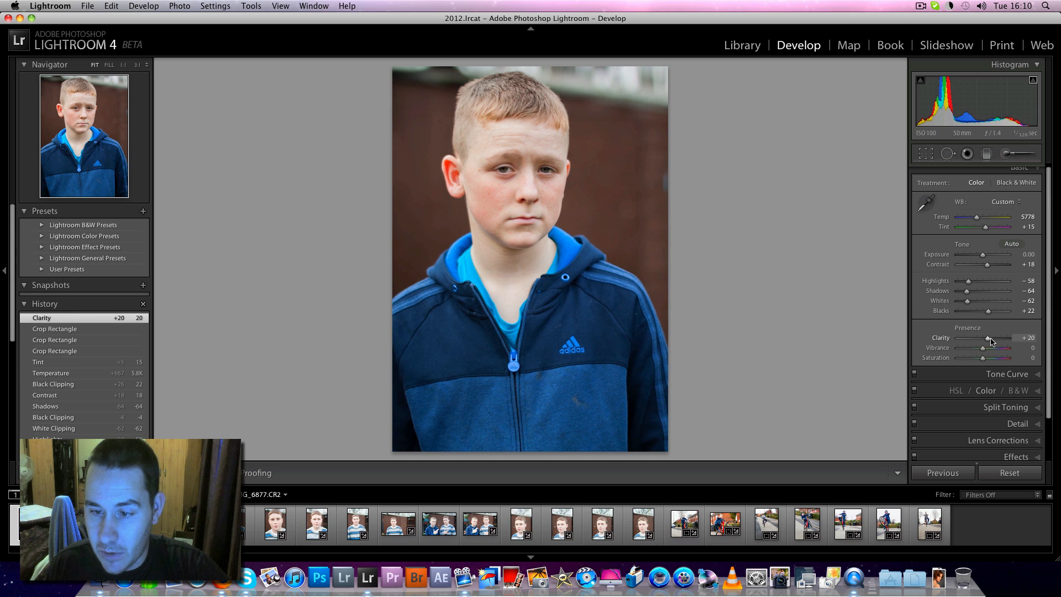
- Compare the edited and cropped portrait with its unedited Before view
key(backslash)
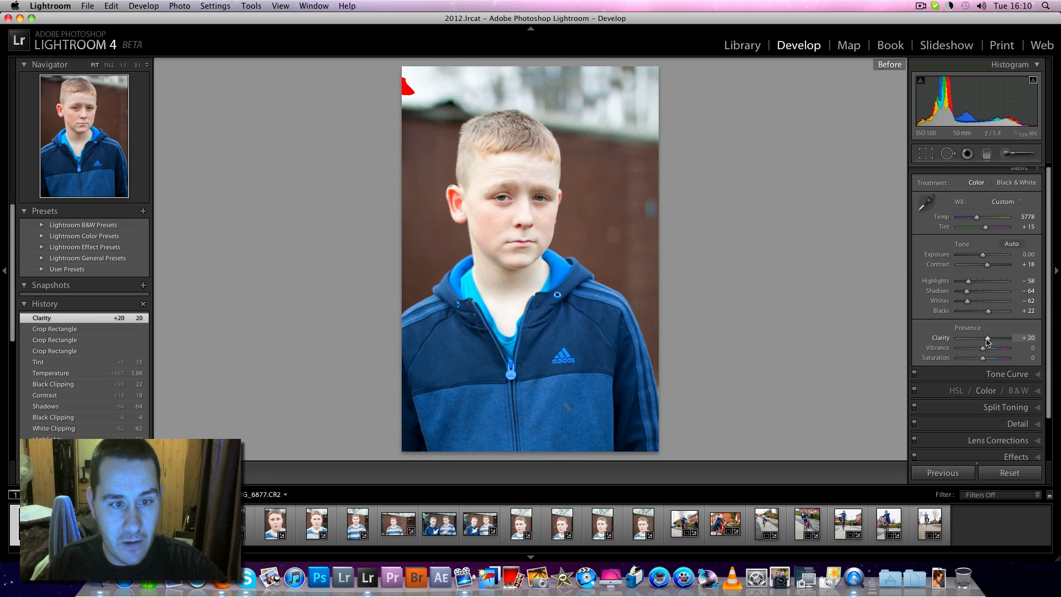
key(backslash)
key(backslash)
key(backslash)
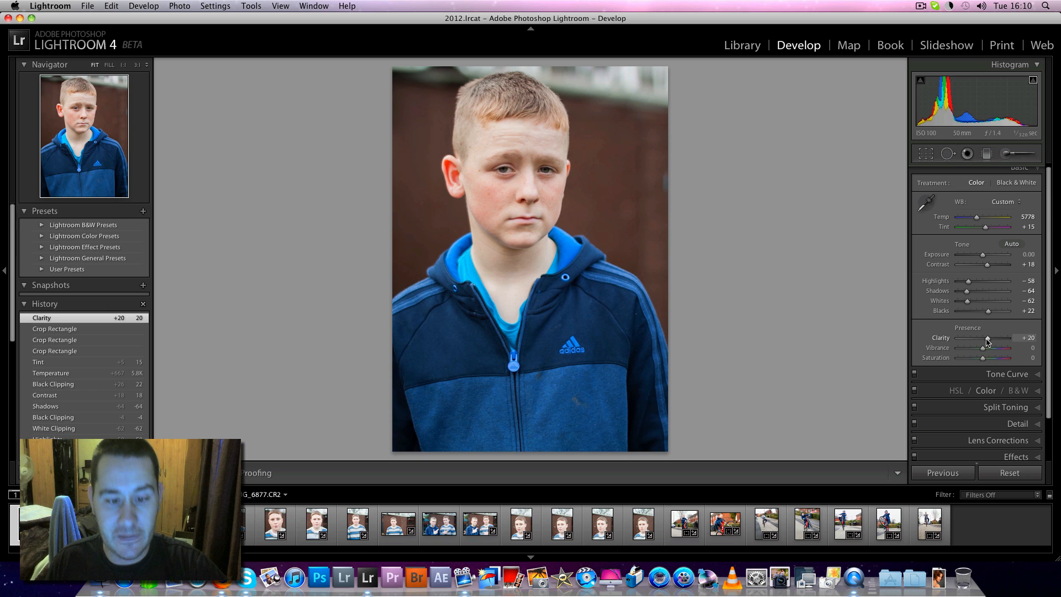
key(backslash)
key(backslash)
key(backslash)
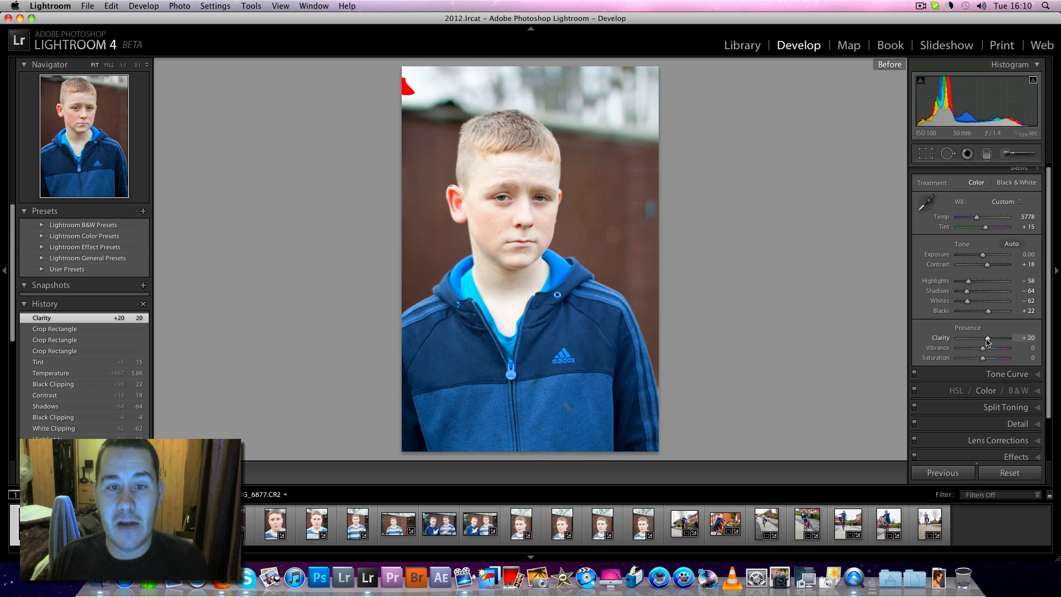
key(backslash)
key(backslash)
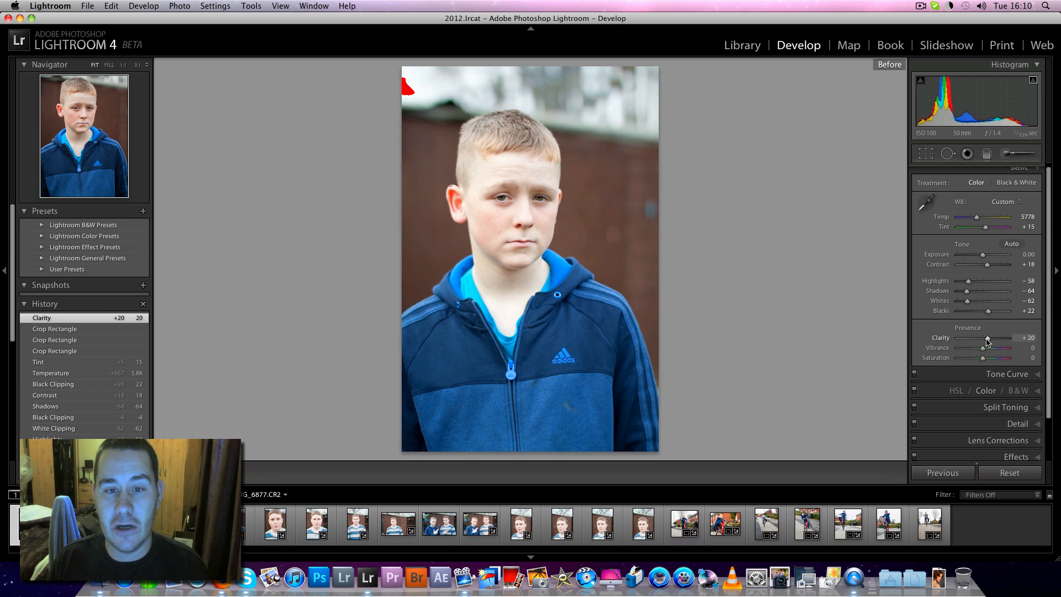
key(backslash)
key(backslash)
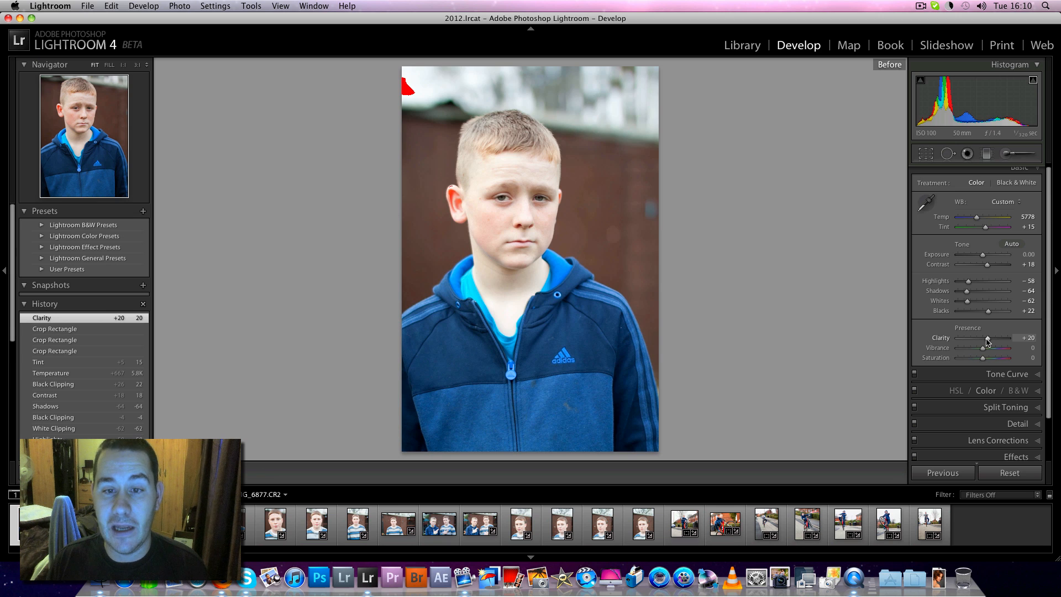
key(backslash)
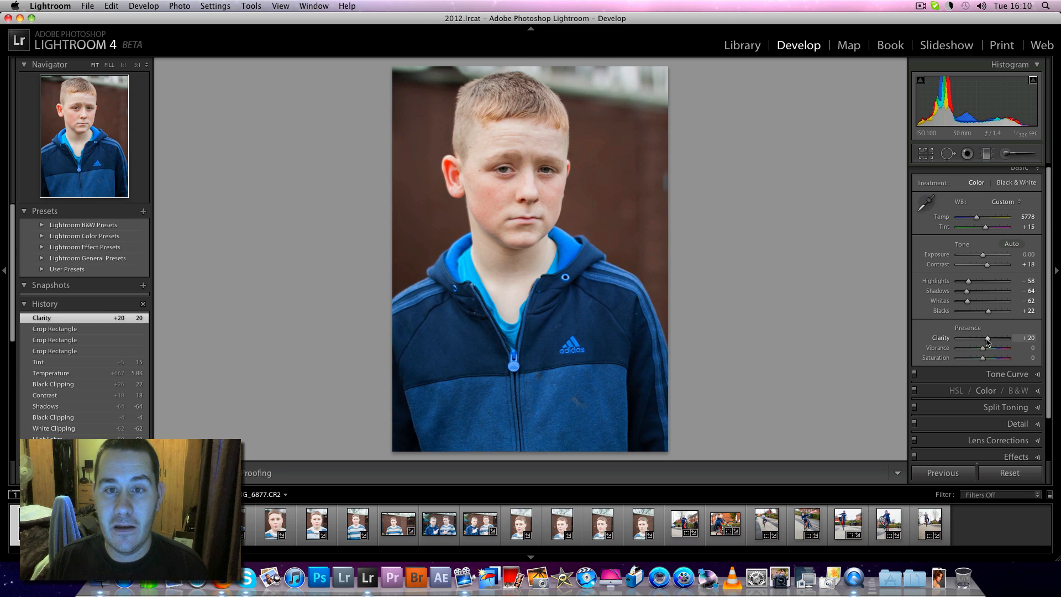
key(backslash)
key(backslash)
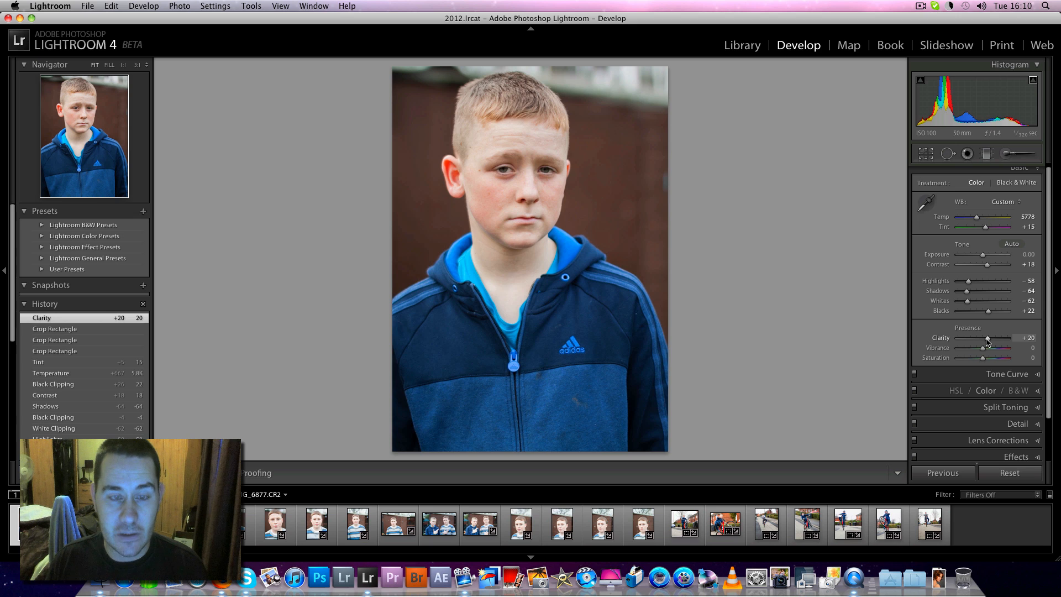
key(backslash)
key(backslash)
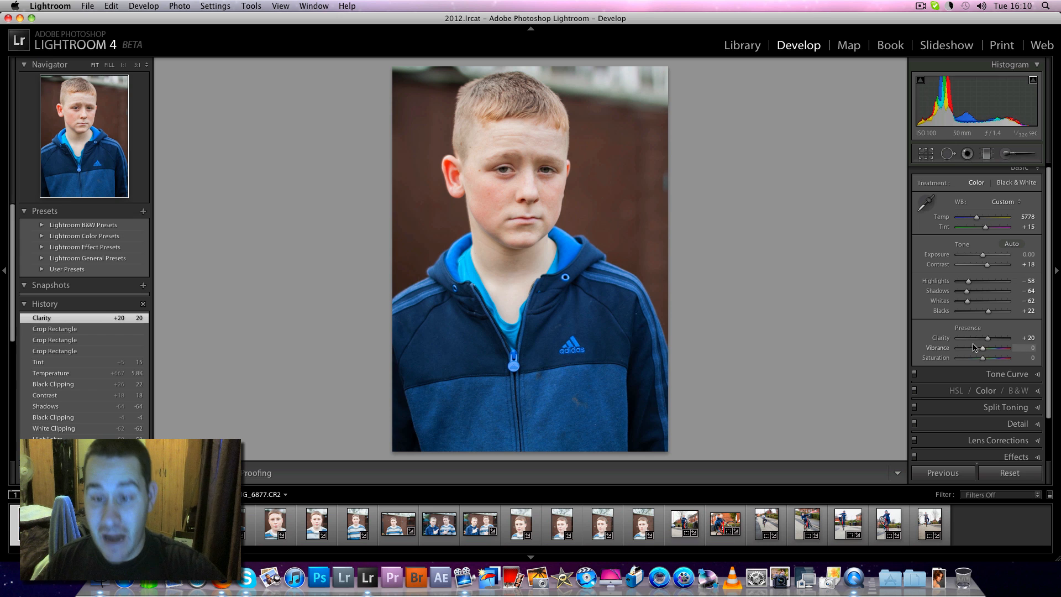
mouse_move(978, 312)
mouse_down()
mouse_move(960, 315)
mouse_move(986, 326)
mouse_up()
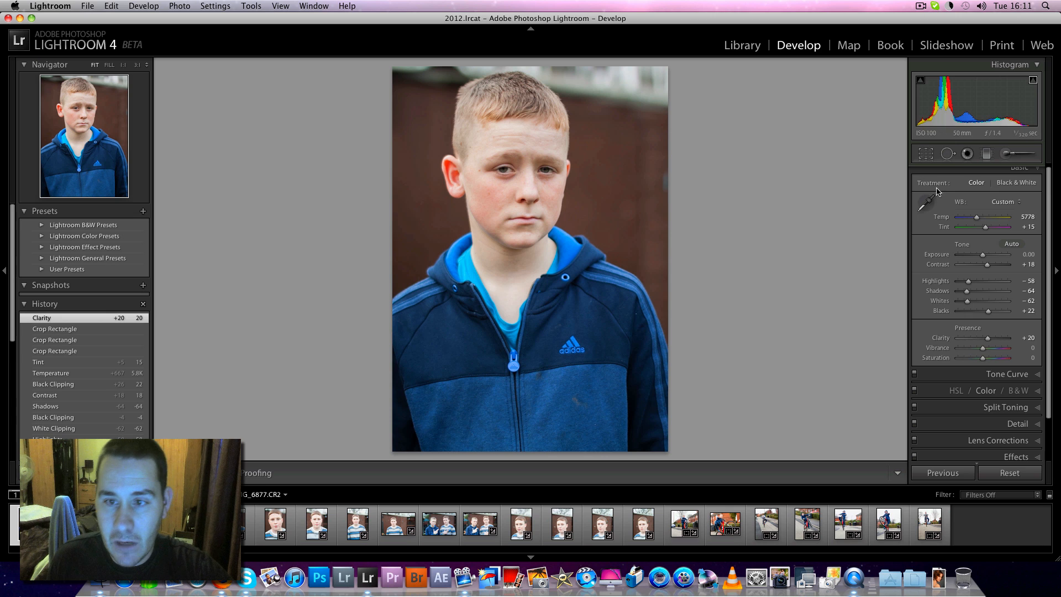
- Try warming the background beside the boy with an Adjustment Brush stroke at Temp 55, and undo the stroke
click(1003, 158)
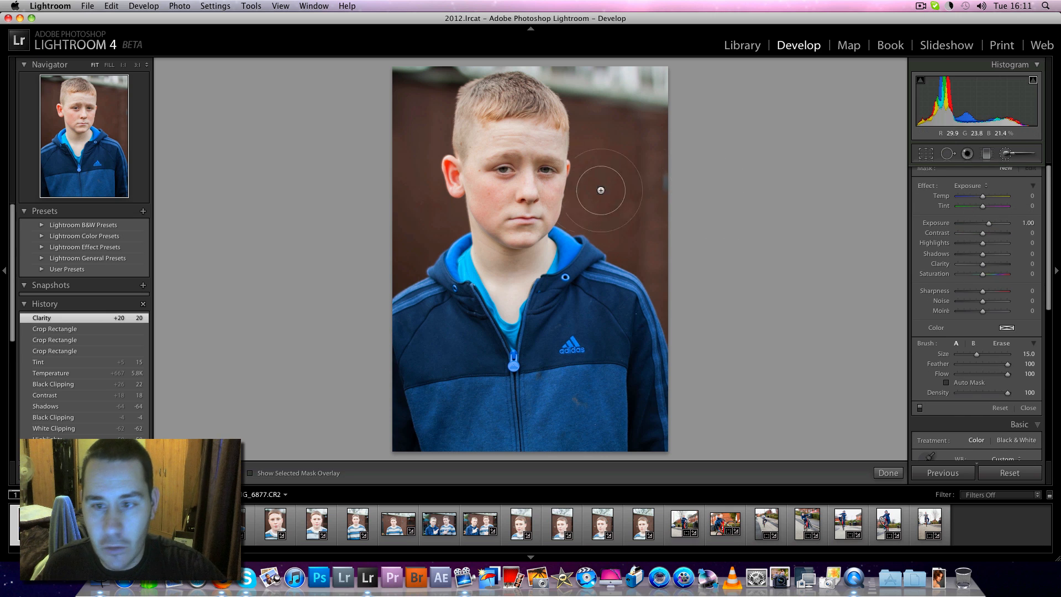
drag(983, 197, 998, 197)
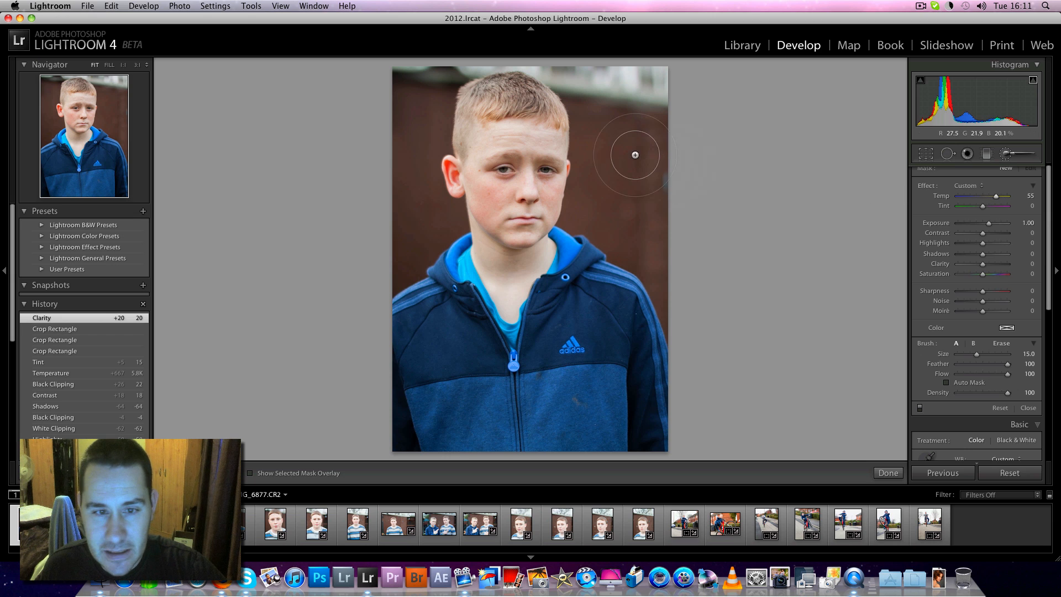
mouse_move(632, 151)
mouse_down()
mouse_move(611, 209)
mouse_move(601, 193)
mouse_move(659, 274)
mouse_move(646, 321)
mouse_move(655, 235)
mouse_up()
key(super+z)
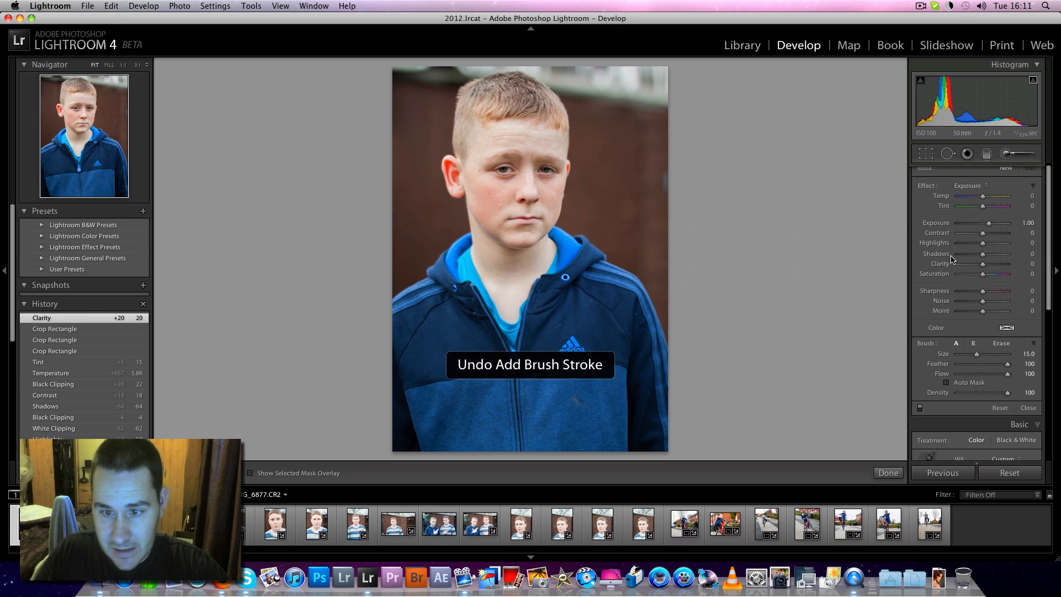
- Reset the Adjustment Brush exposure to 0.00 and paint a Temp 69 warming effect over the background and the jacket
double_click(989, 225)
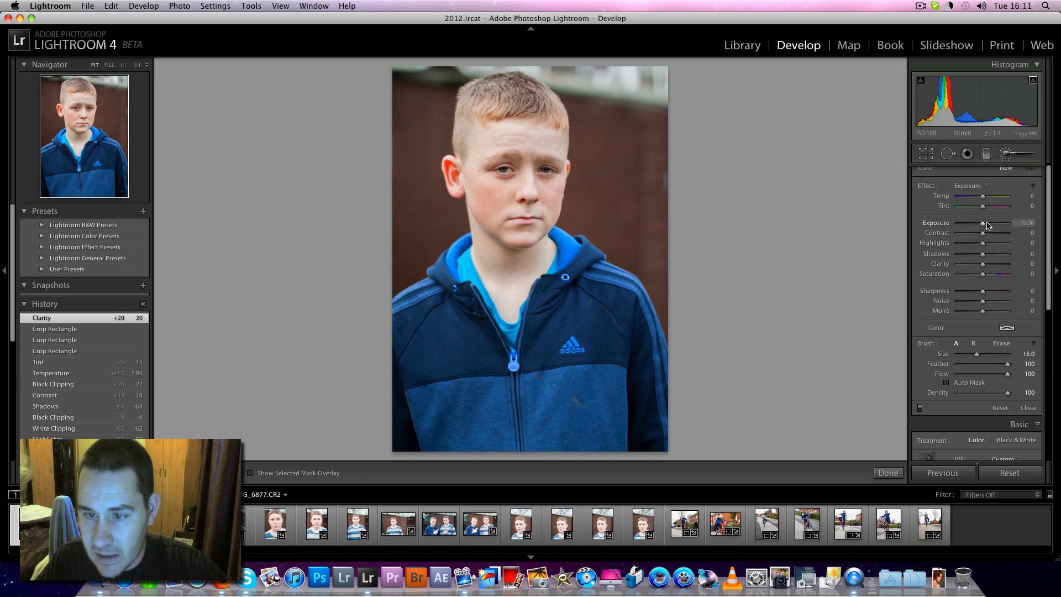
click(612, 139)
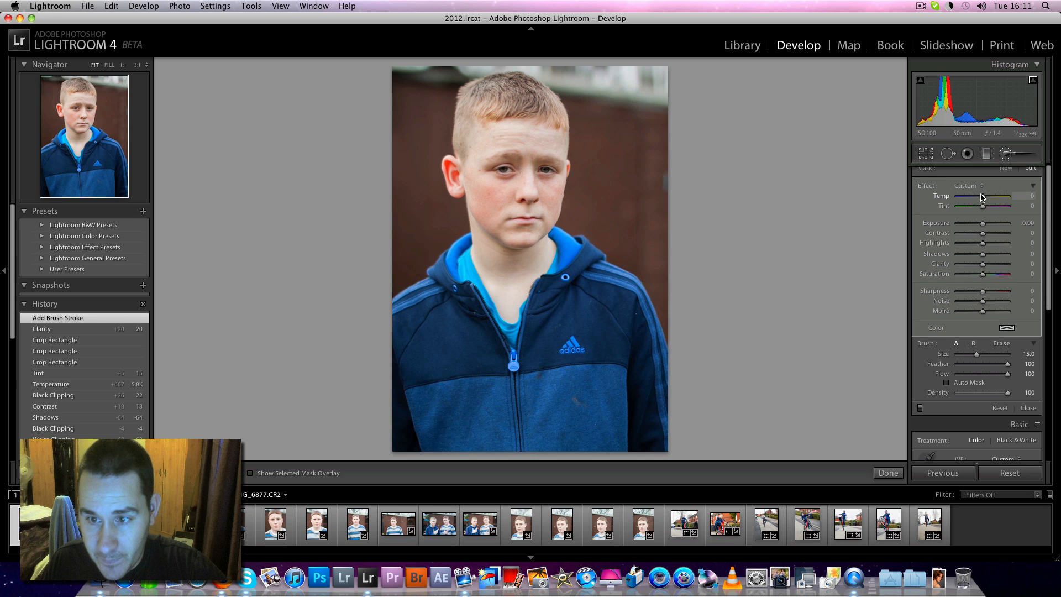
drag(983, 196, 999, 201)
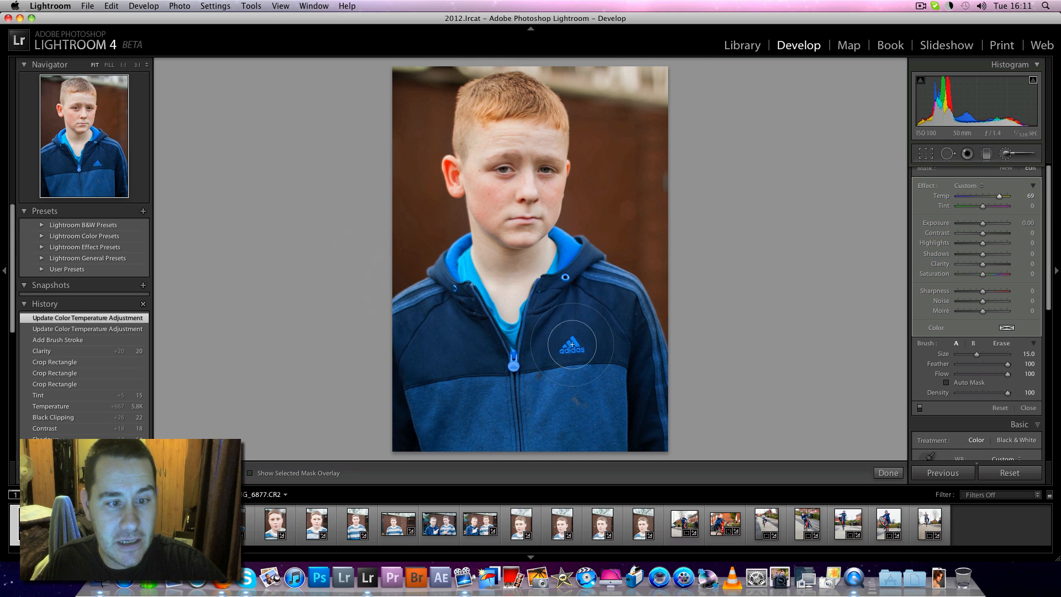
mouse_move(572, 346)
mouse_down()
mouse_move(440, 325)
mouse_move(628, 297)
mouse_move(582, 418)
mouse_up()
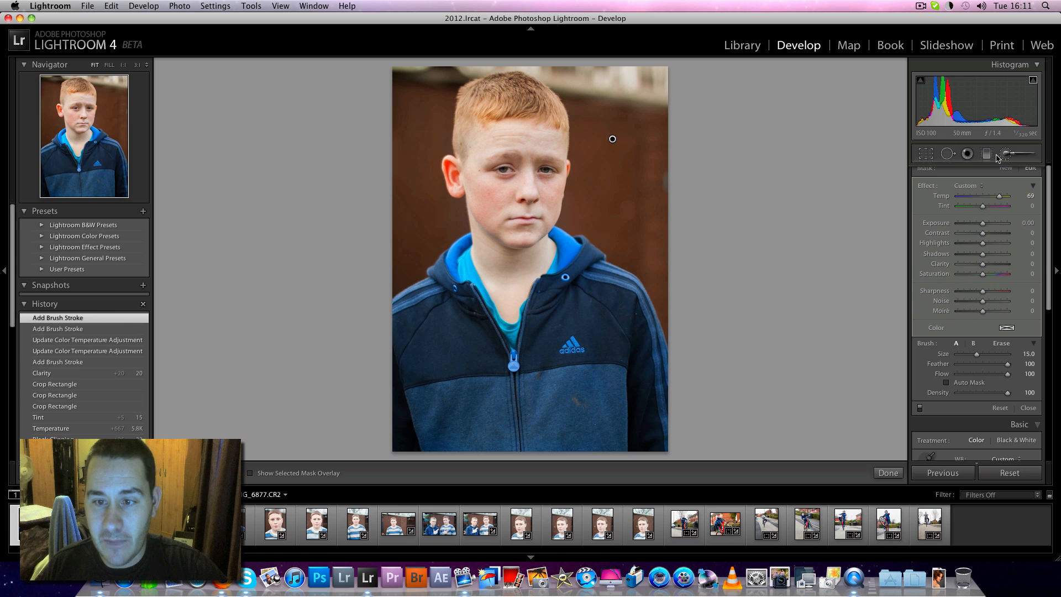
- Compare the portrait with and without the brush adjustments, reduce the brush's Temp to 33 and close the brush
click(920, 409)
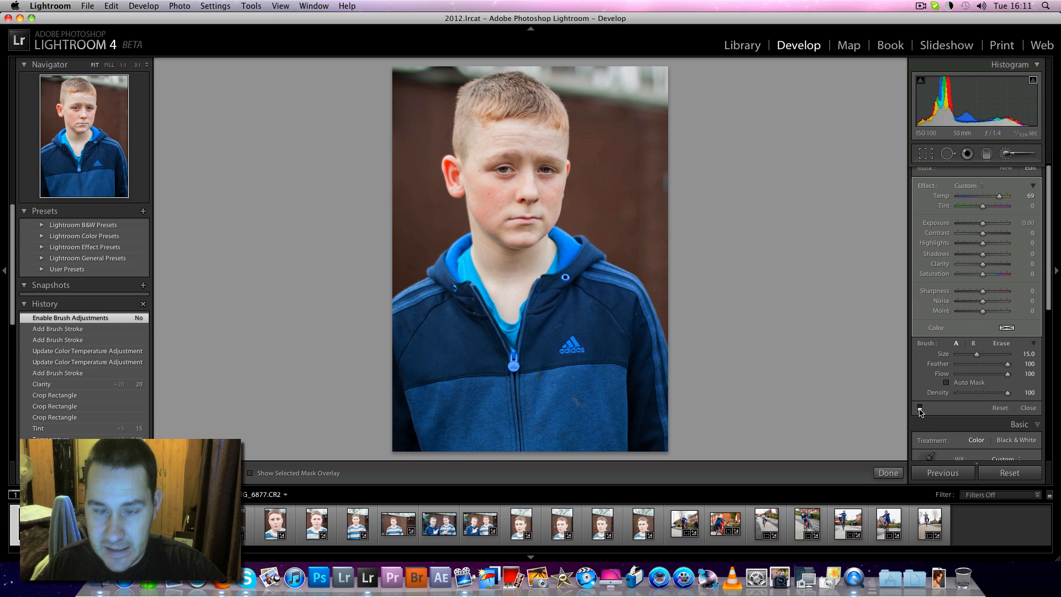
click(920, 409)
click(919, 408)
click(920, 409)
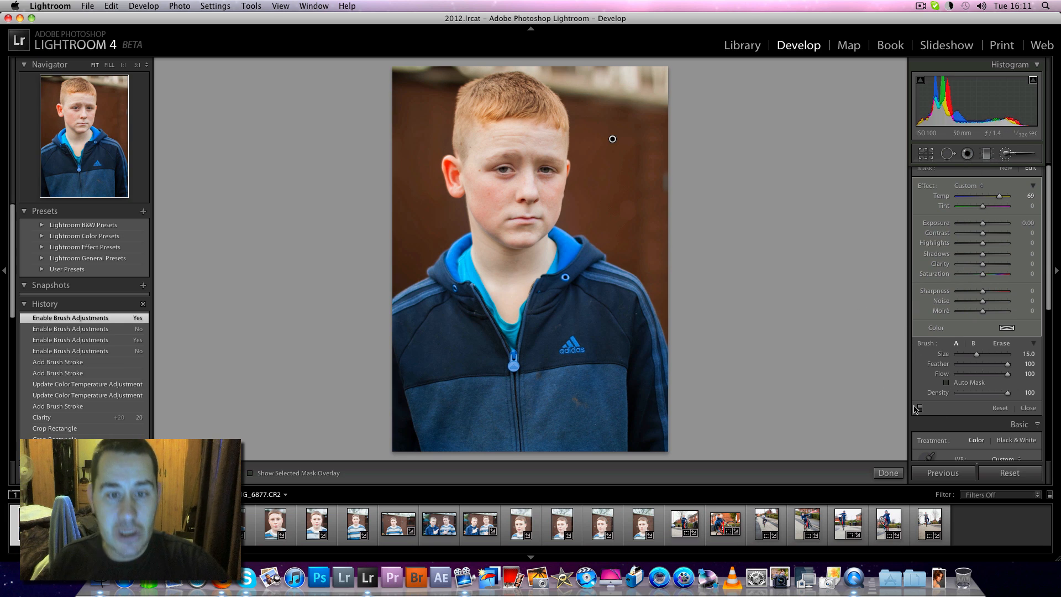
drag(1000, 196, 991, 202)
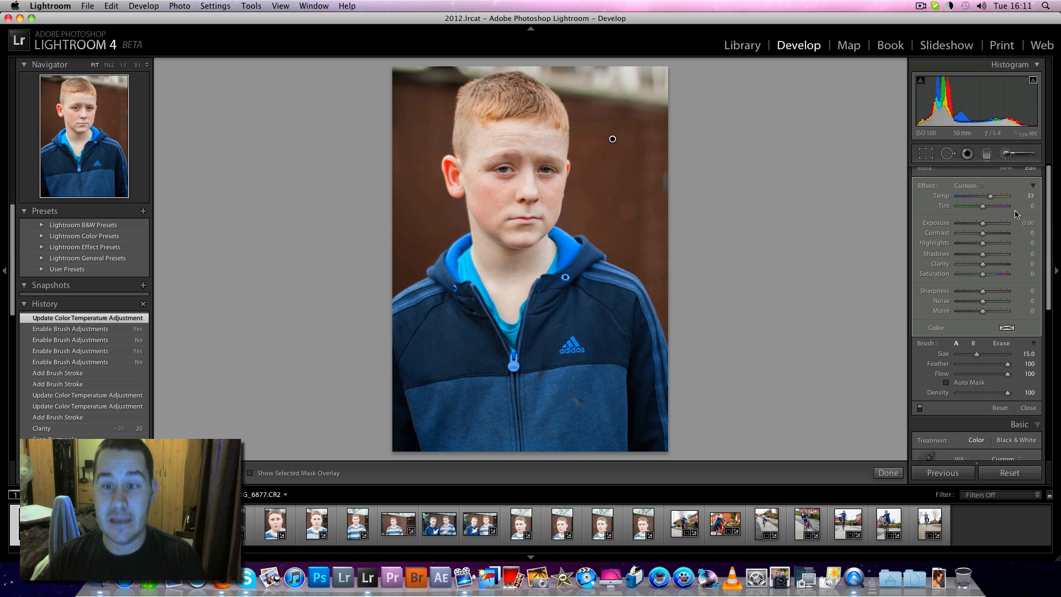
click(1006, 154)
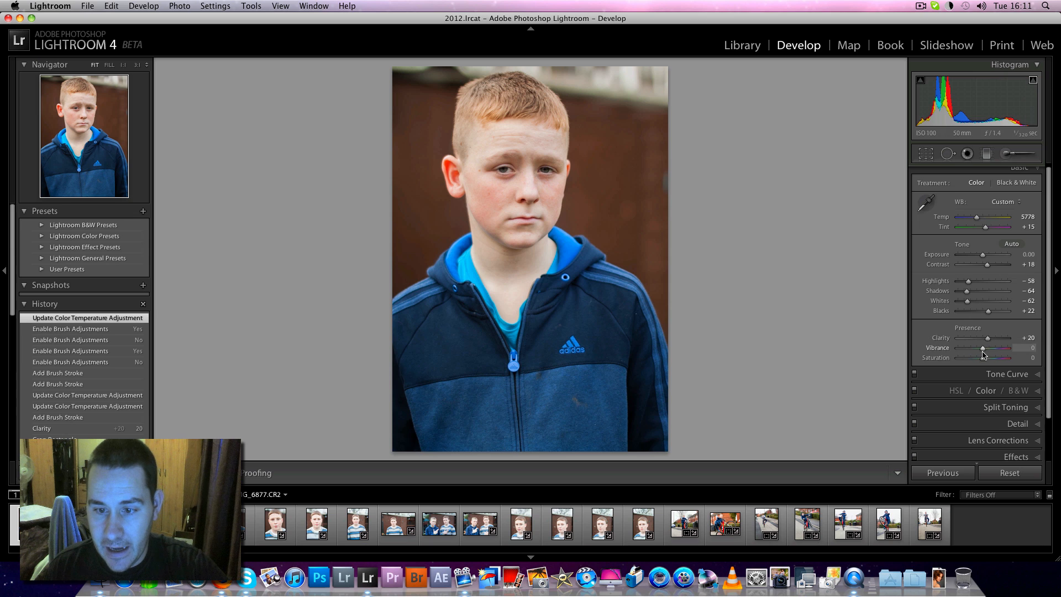
- Set the portrait's sharpening to Amount 62 and Masking 50, and check the result close up on the boy's face
scroll(993, 348, down, 2)
scroll(994, 349, down, 2)
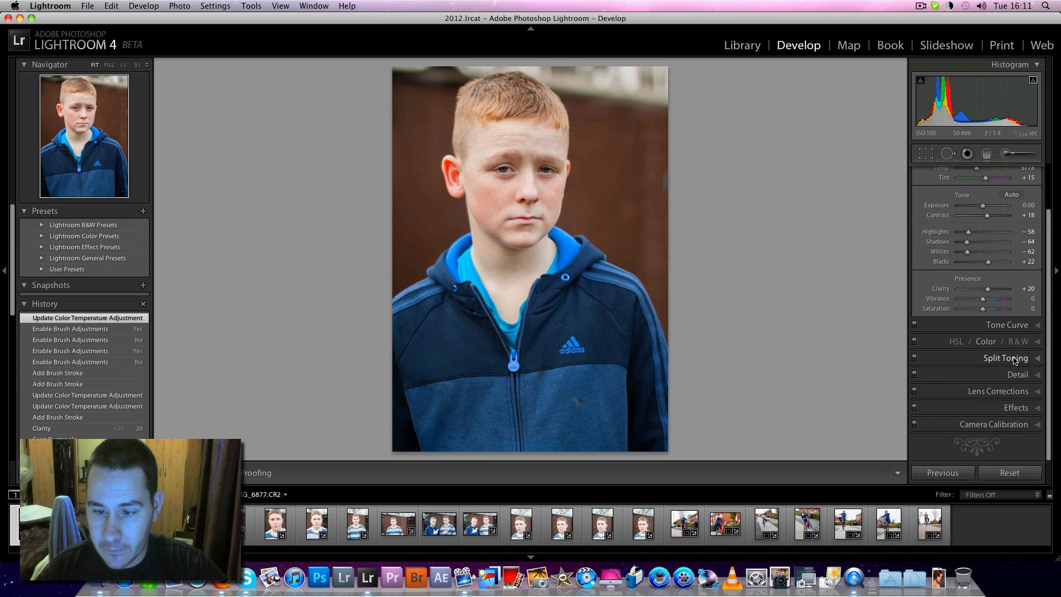
click(1037, 379)
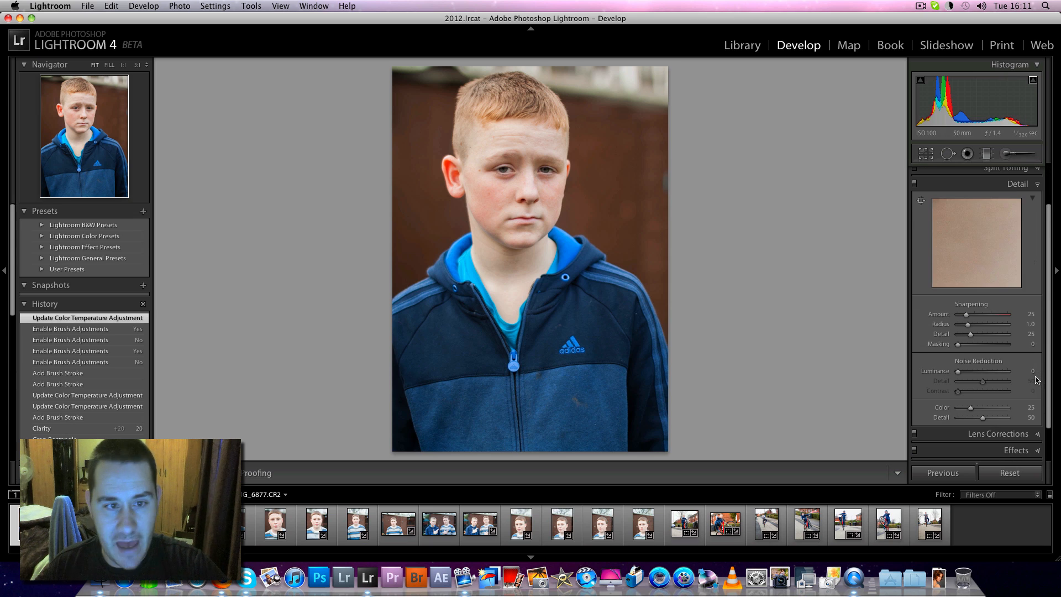
drag(967, 314, 985, 354)
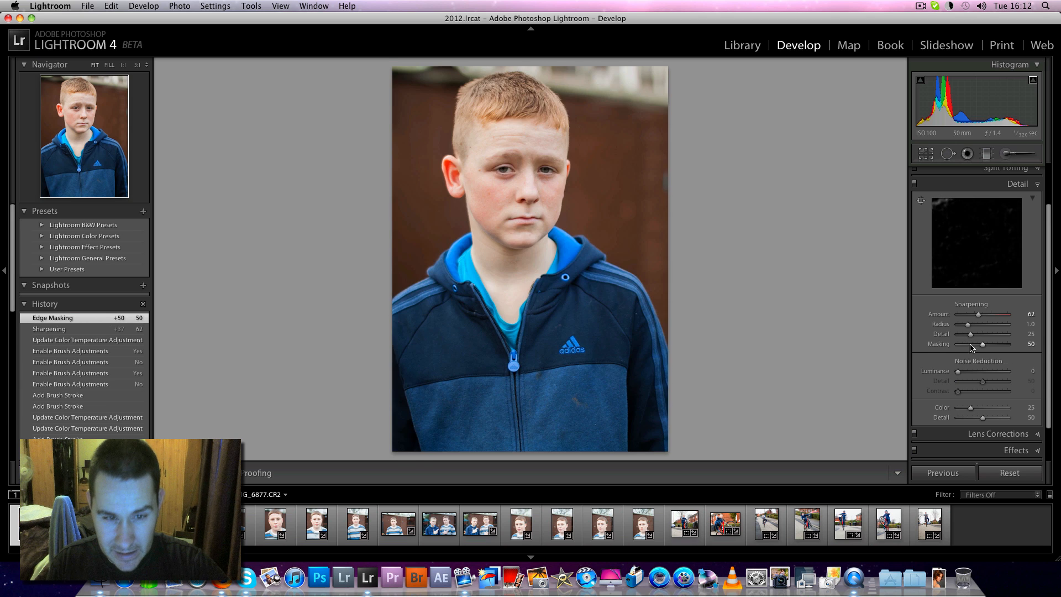
click(531, 189)
click(528, 149)
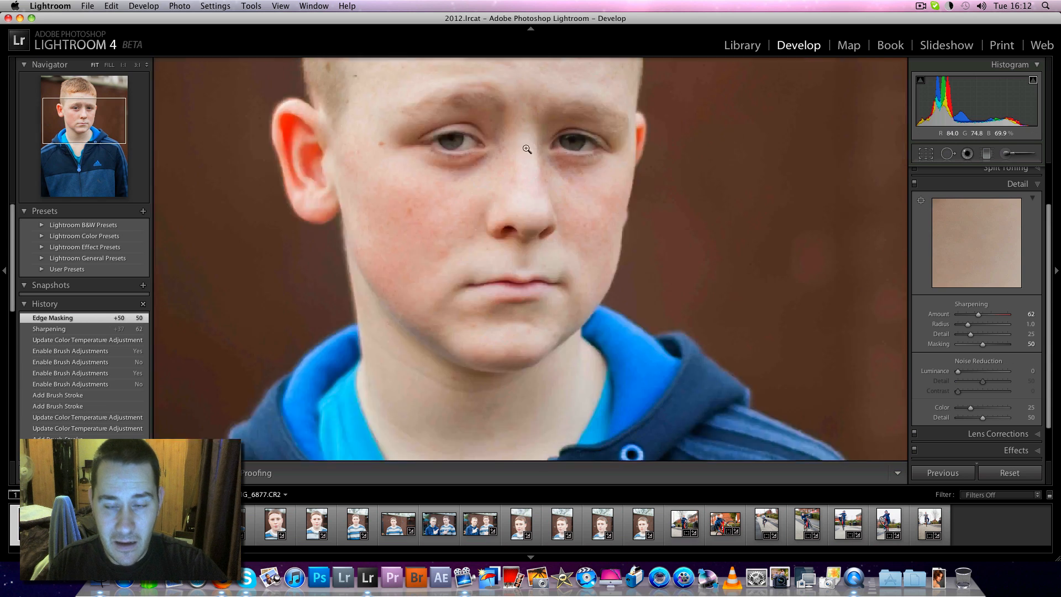
click(527, 149)
click(1027, 185)
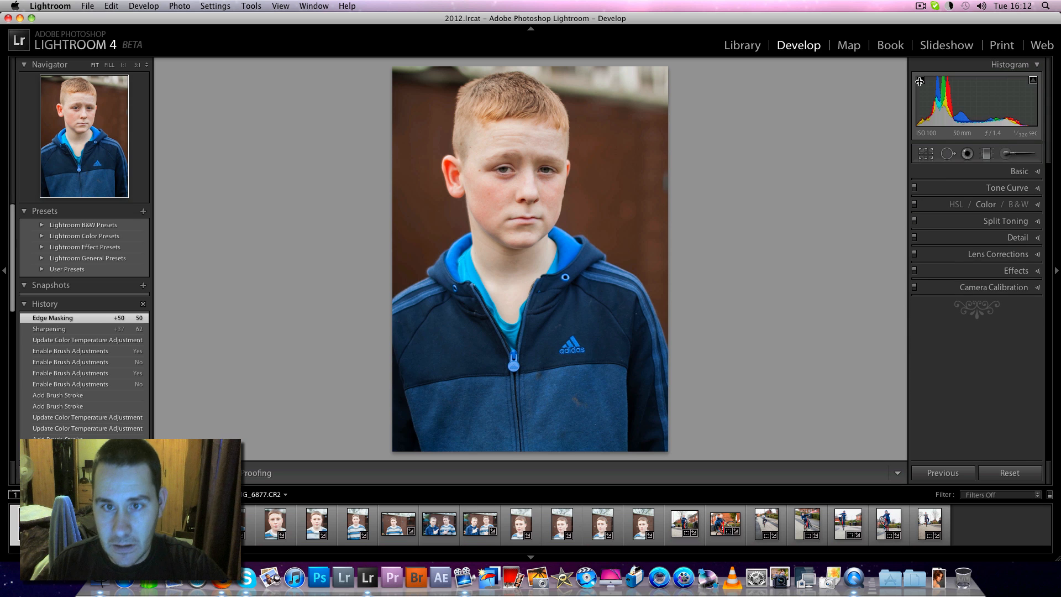
- Look through the Map, Book and Library modules and return to the portrait in Develop
click(856, 54)
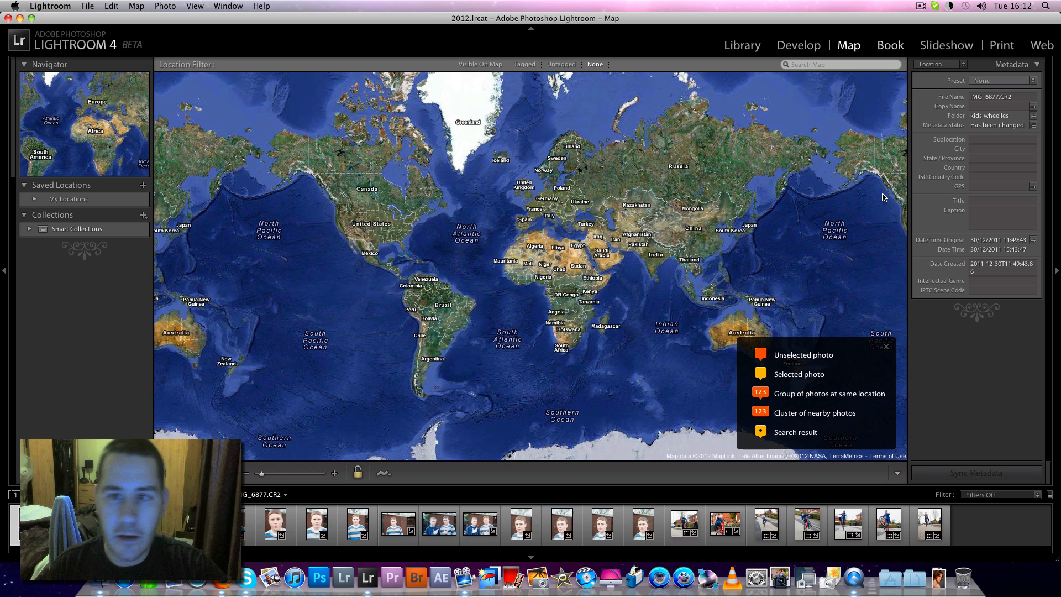
key(super+alt+4)
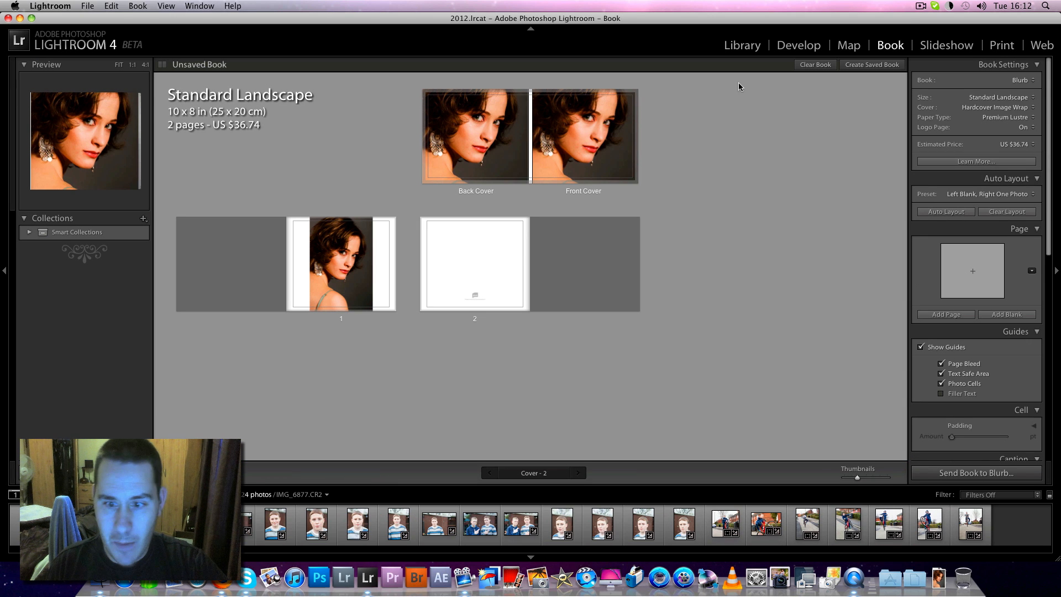
click(736, 47)
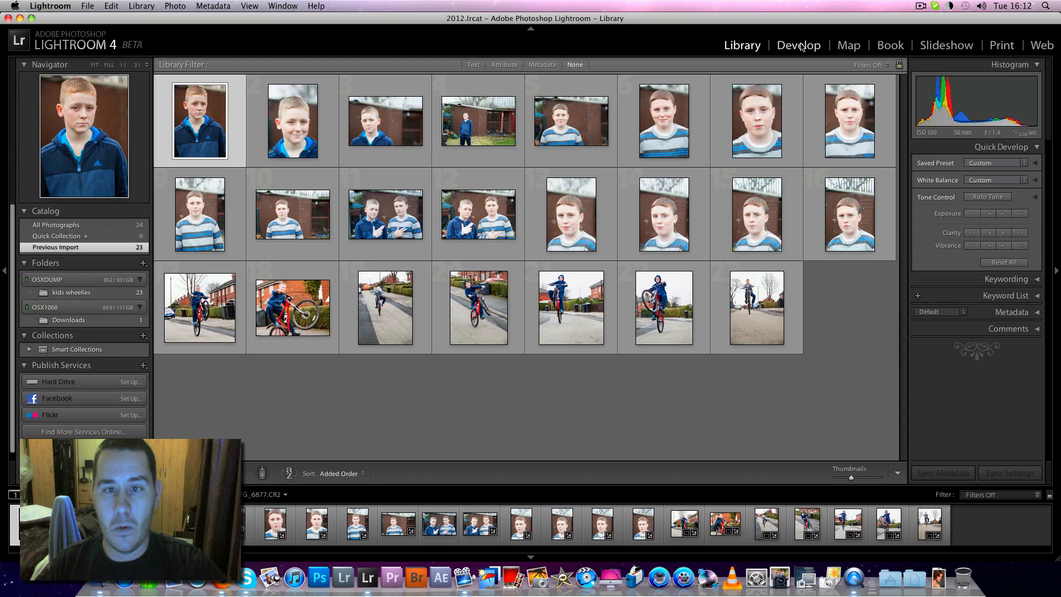
key(d)
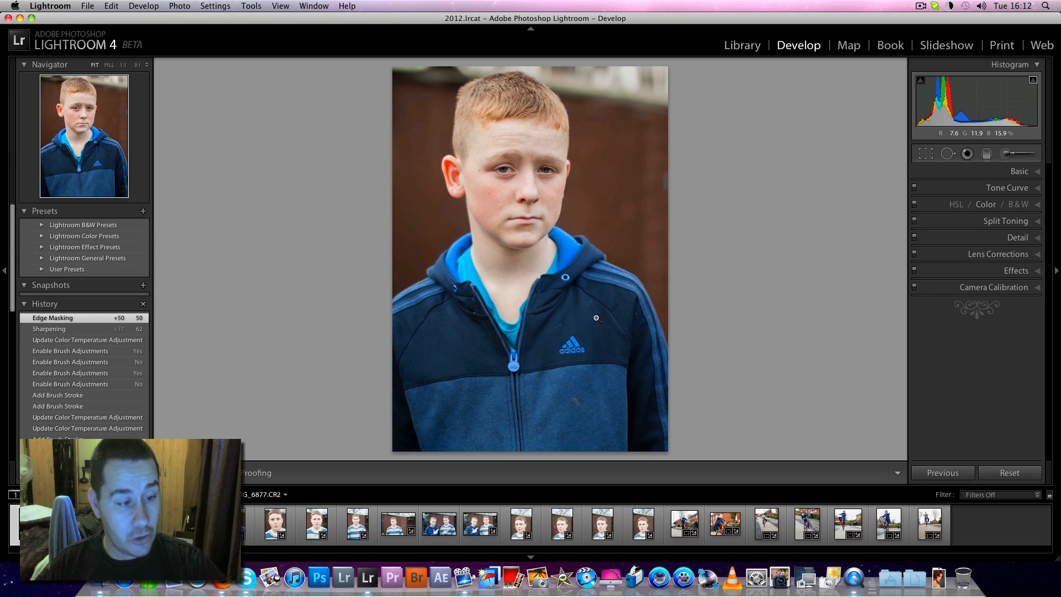
- Compare the portrait repeatedly with and without the sRGB soft proof, ending with soft proofing off
click(255, 473)
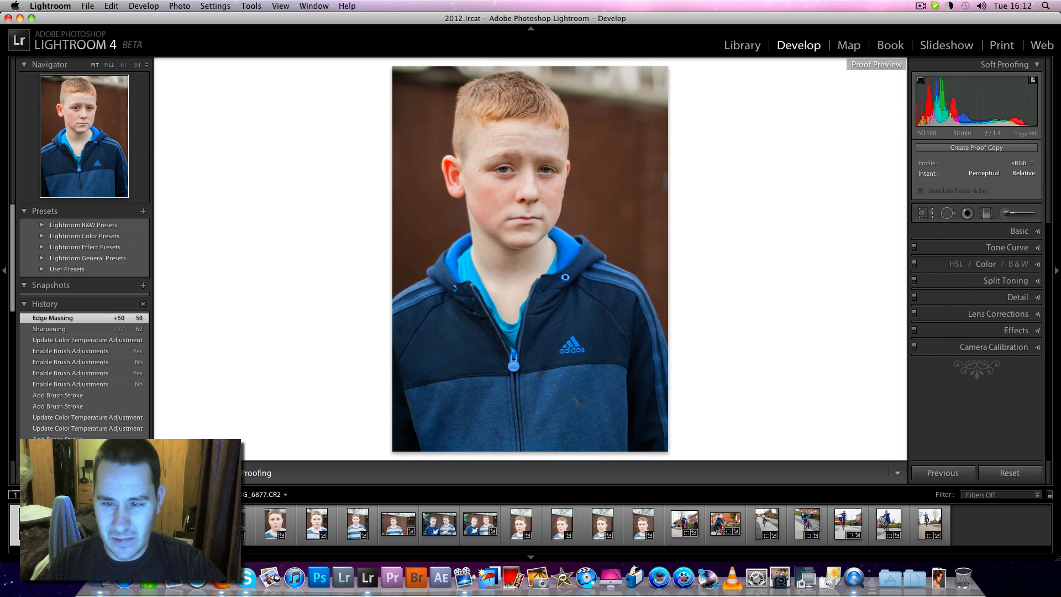
key(s)
key(s)
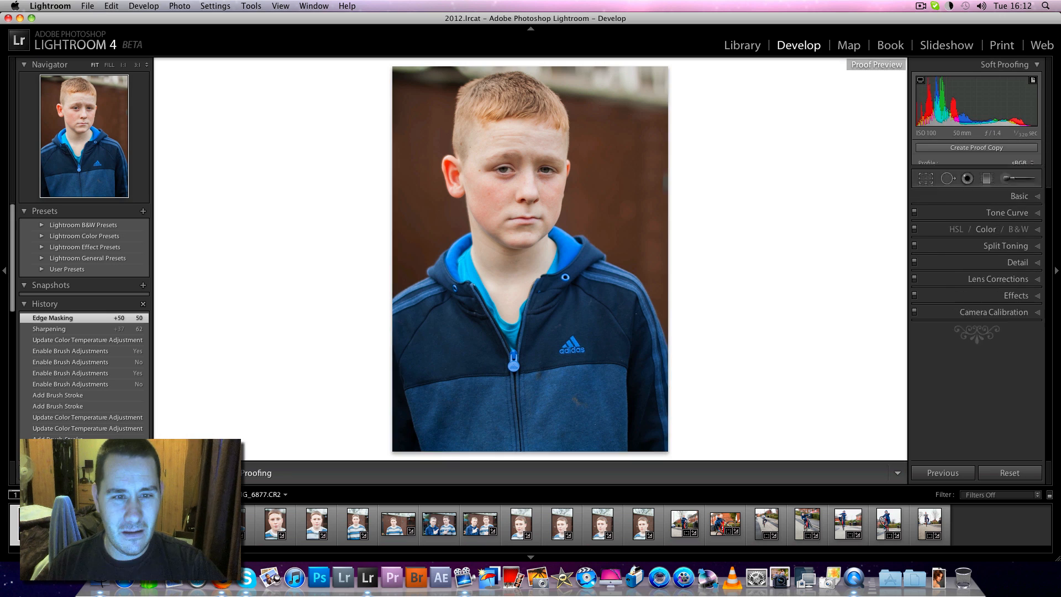
key(s)
key(s)
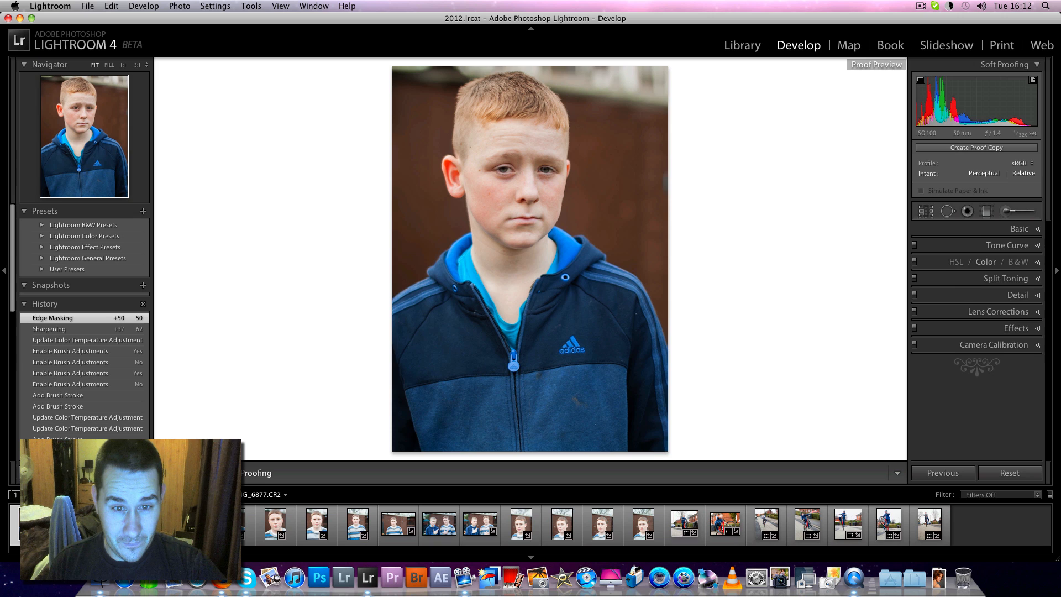
key(s)
key(s)
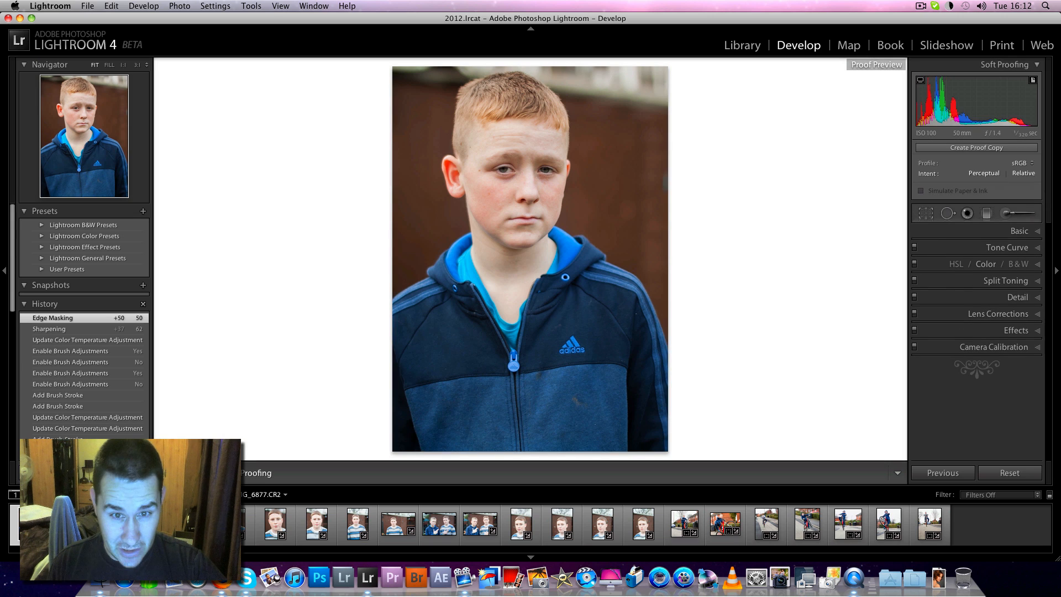
key(s)
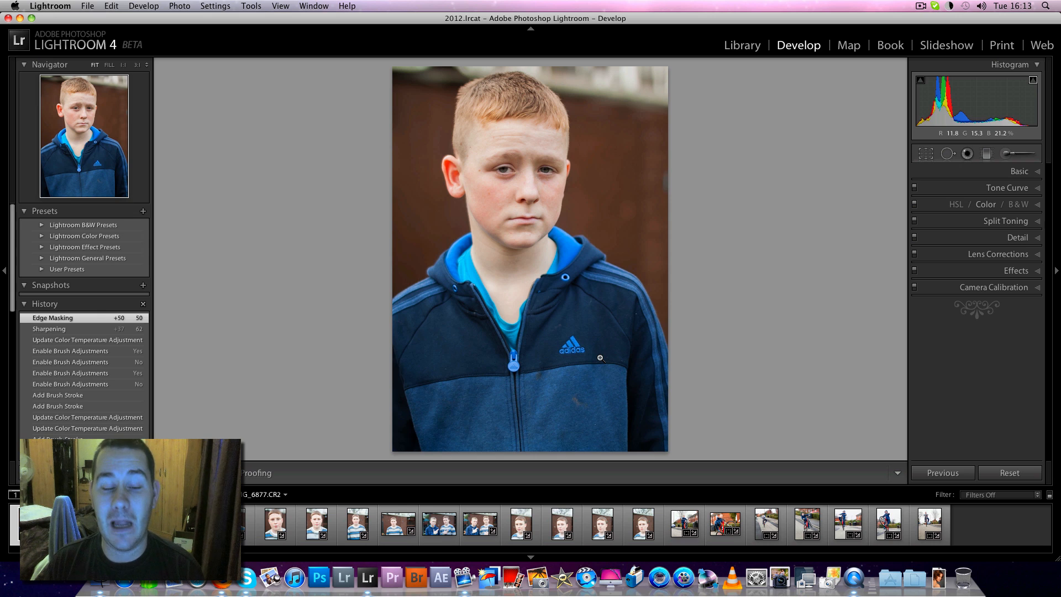
key(s)
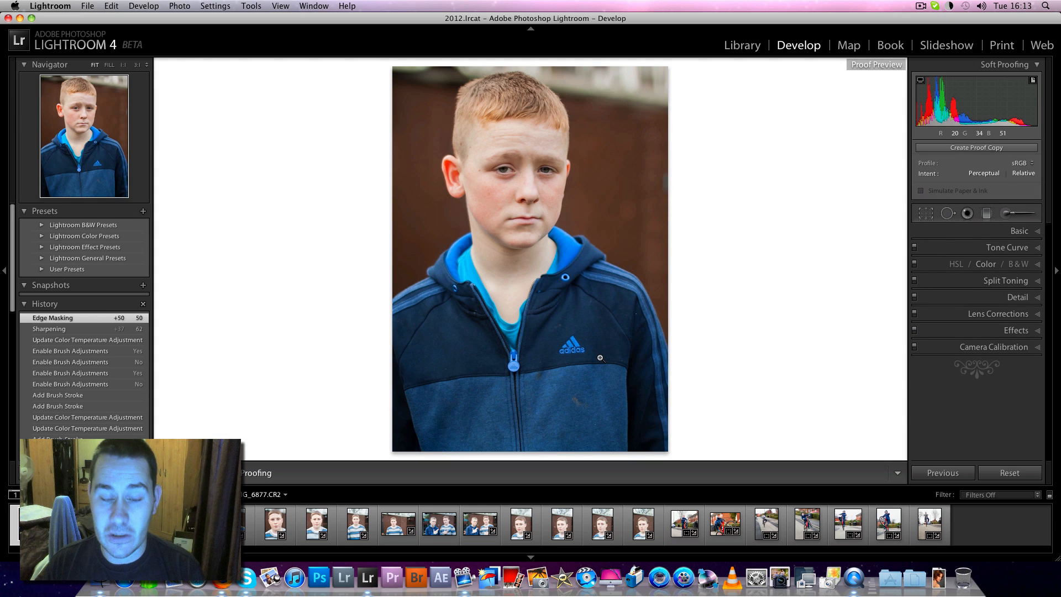
key(s)
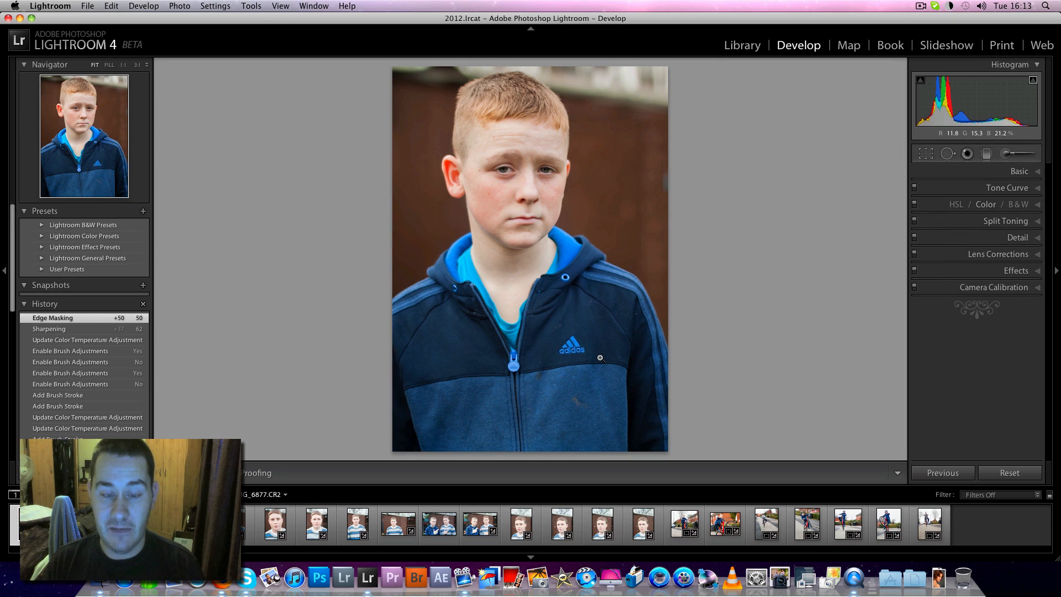